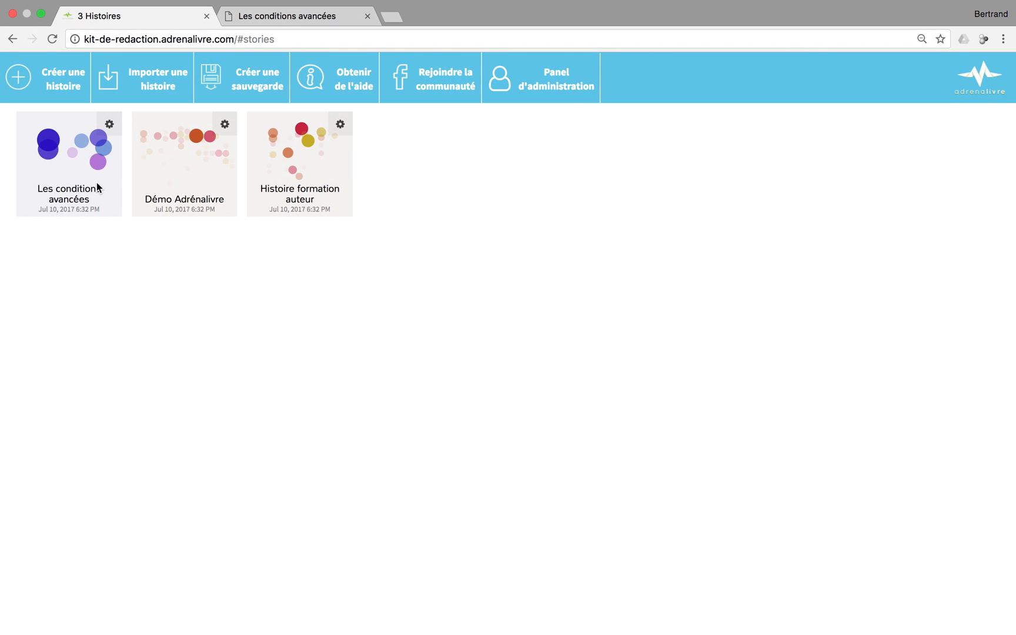
Open the 'Les conditions avancées' story card in the editor
left_click(75, 169)
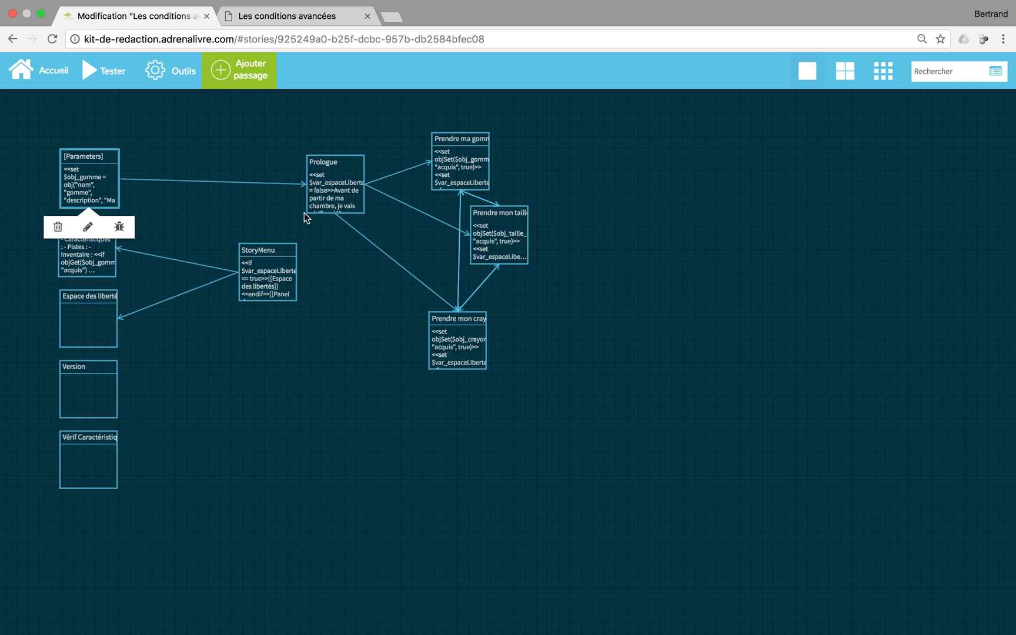
left_click(104, 70)
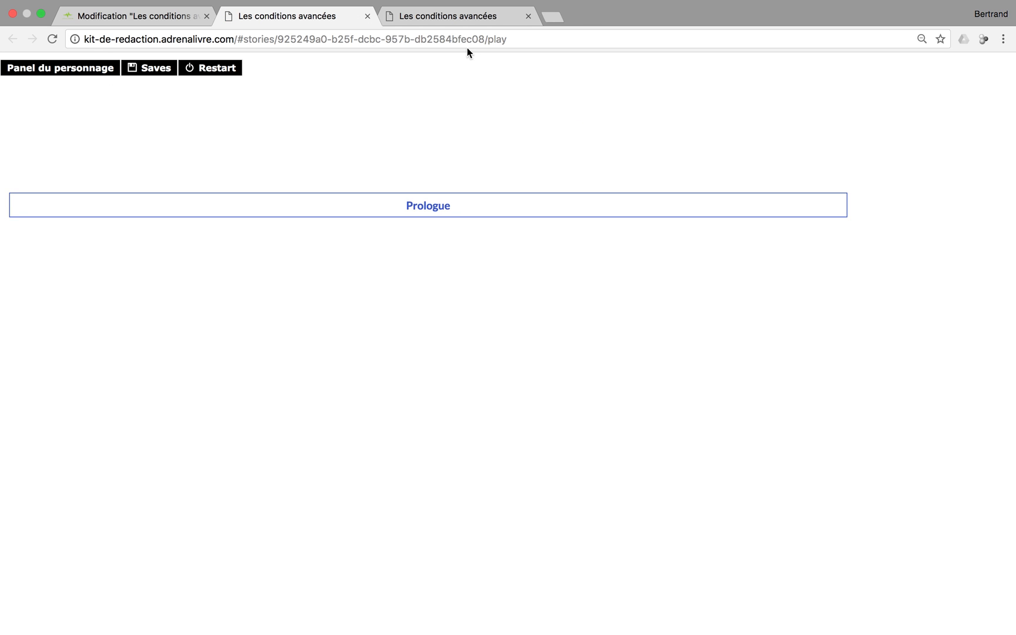
left_click(528, 16)
left_click(428, 207)
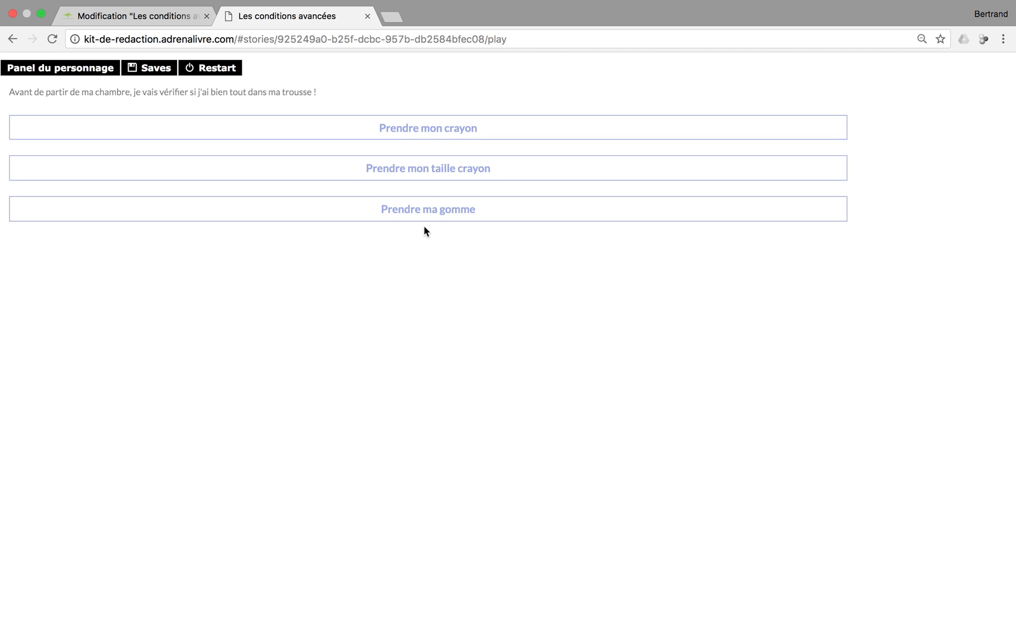
left_click(428, 129)
left_click(418, 140)
left_click(412, 138)
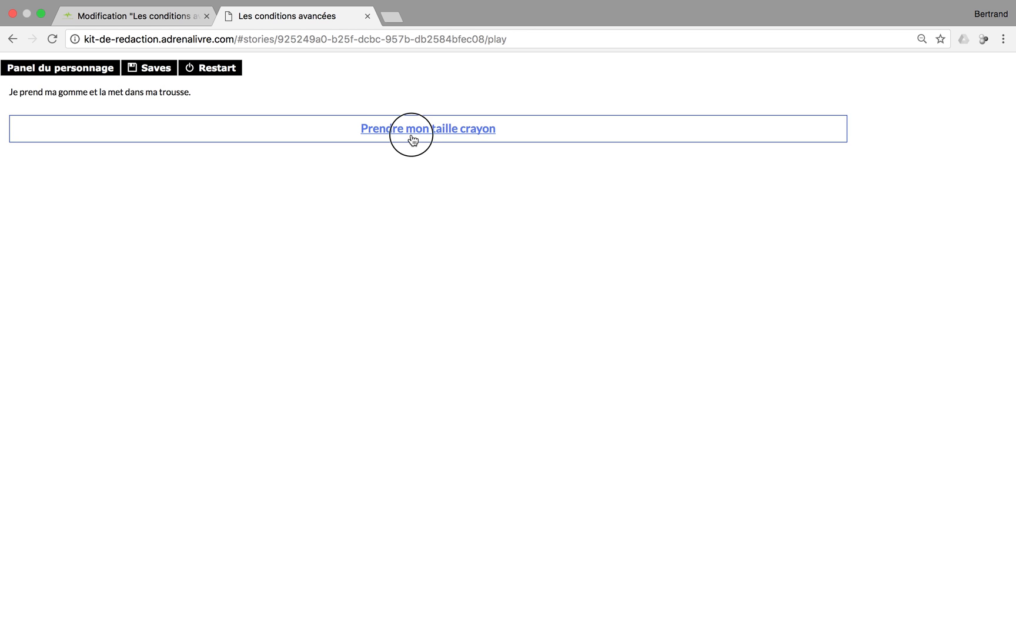
left_click(367, 17)
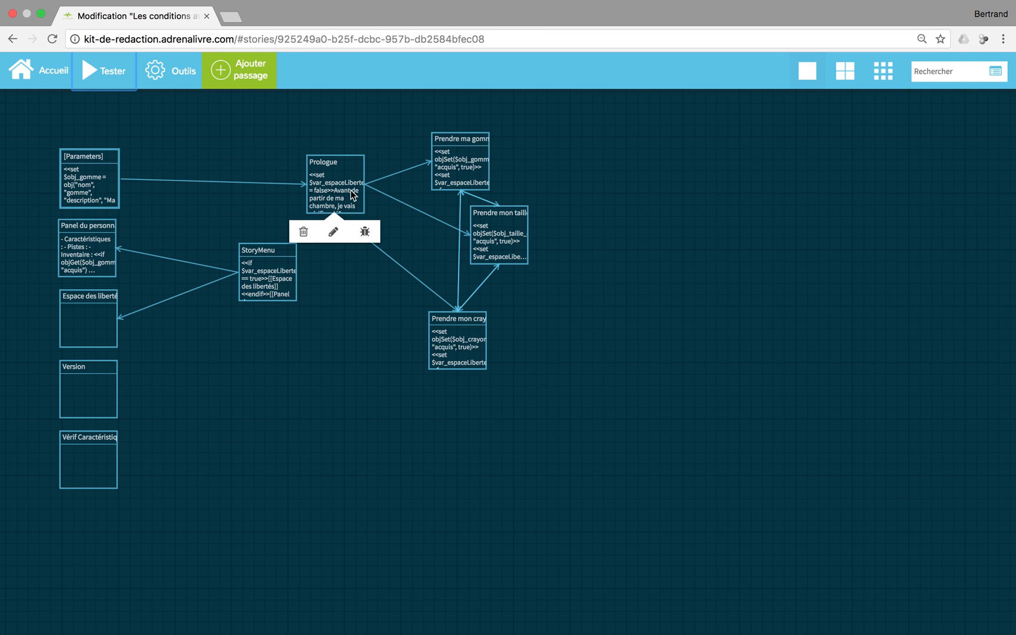
Add a [[Ne rien prendre]] link on a new line at the end of the Prologue
left_click(336, 231)
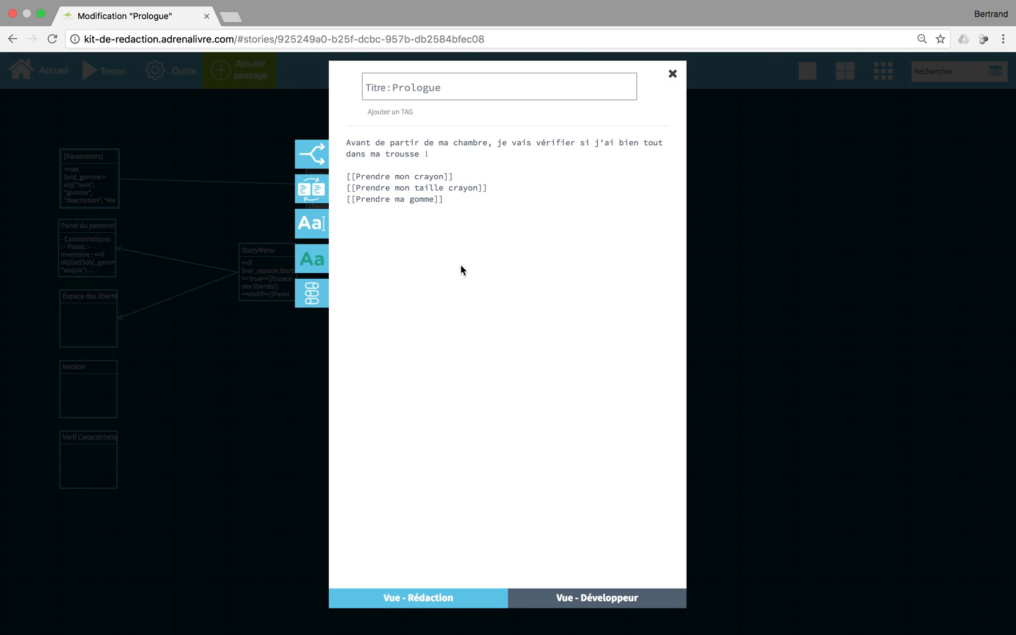
key("Return")
type("[[Ne rieriendre")
key("BackSpace")
key("BackSpace")
key("BackSpace")
key("BackSpace")
key("BackSpace")
key("BackSpace")
type("endre]]")
left_click(667, 72)
Move the new Ne rien prendre passage to the right of the map and inspect it
left_click_drag(354, 285, 665, 201)
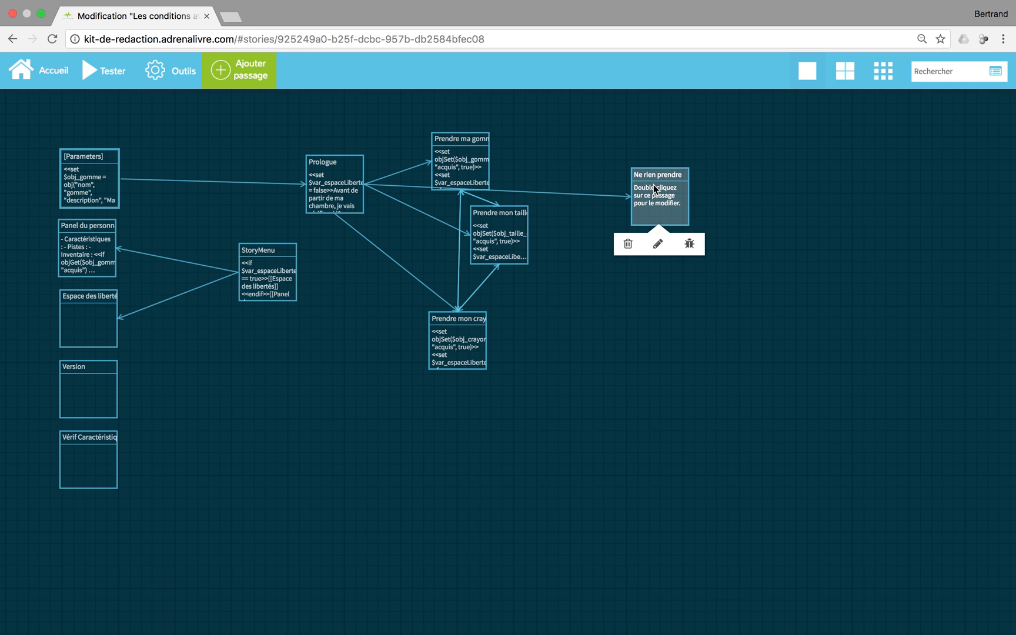
mouse_move(476, 171)
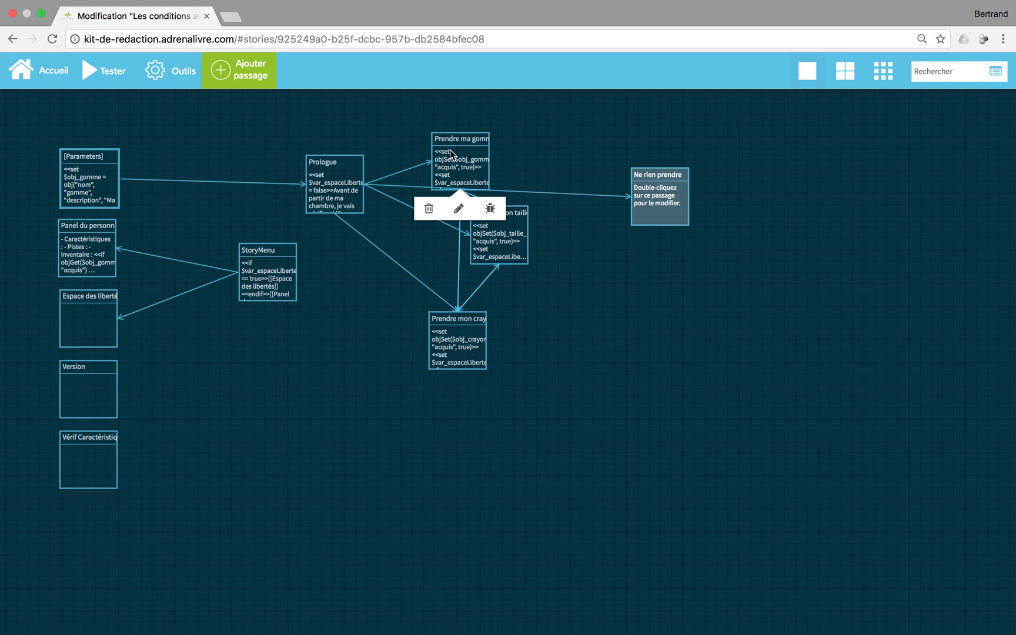
mouse_move(683, 194)
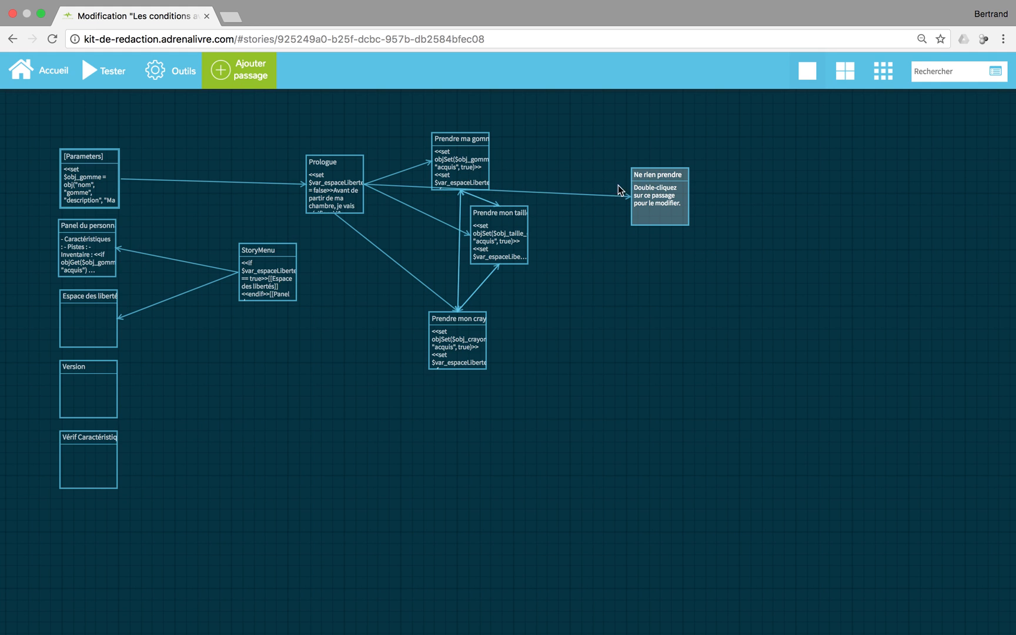
double_click(646, 190)
triple_click(454, 88)
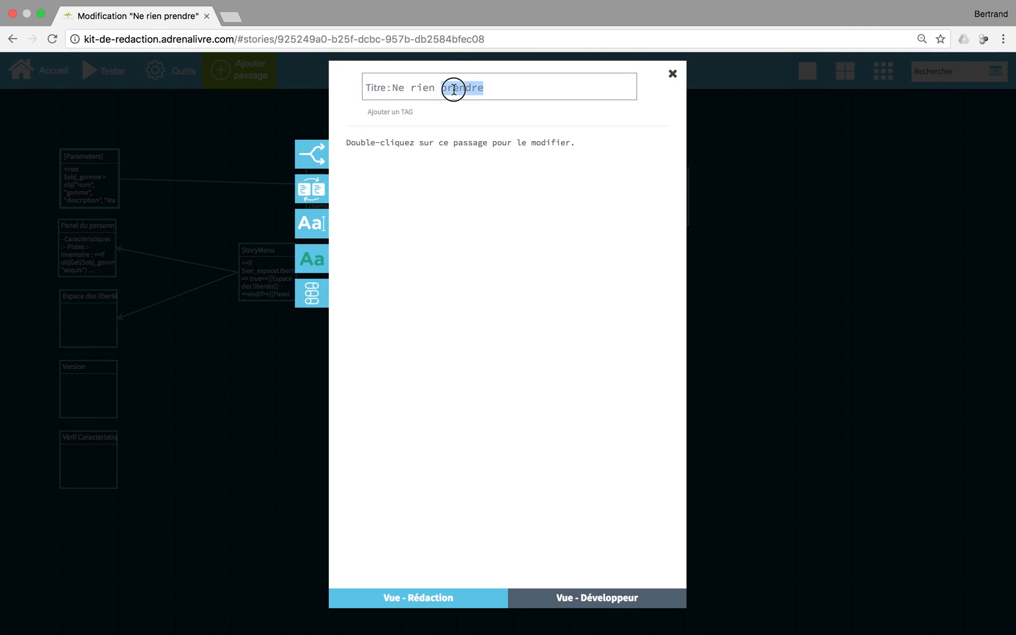
left_click(668, 74)
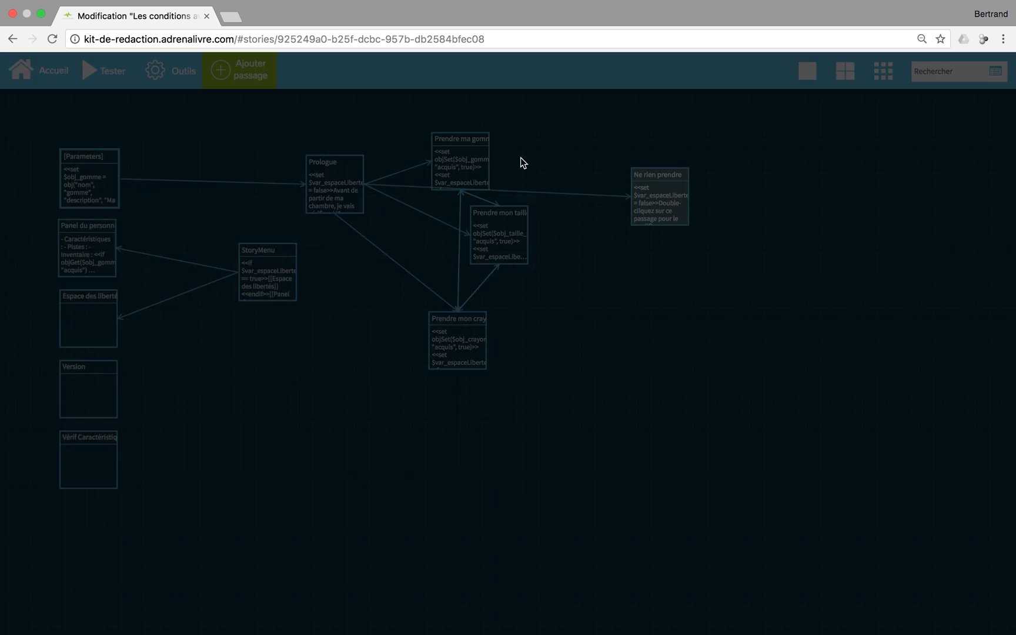
Add a [[S'en aller|Ne rien prendre]] link below the condition blocks in Prendre ma gomme
mouse_move(456, 186)
left_click(457, 208)
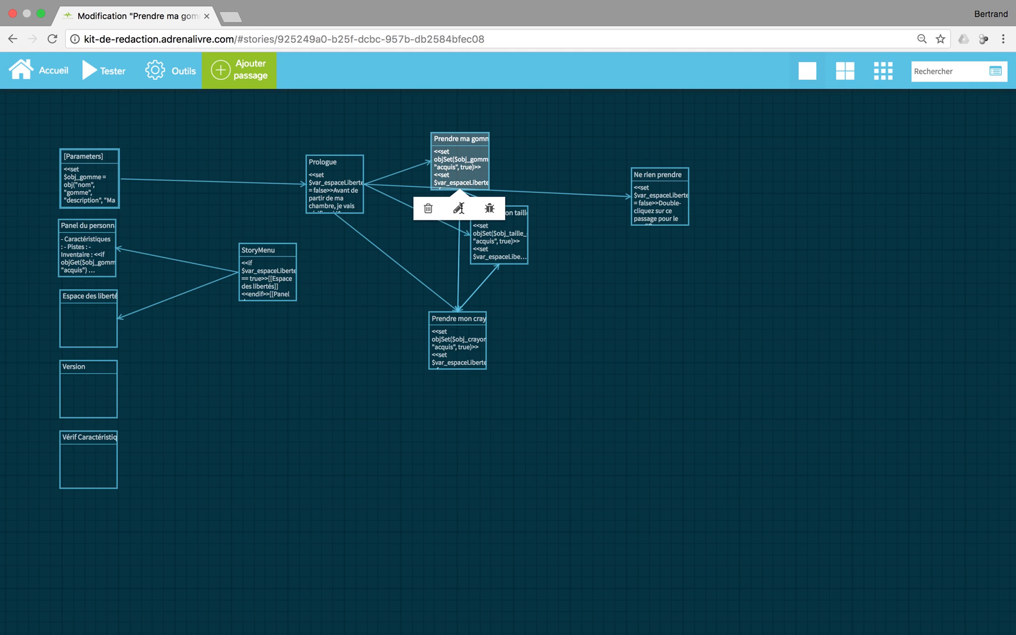
left_click(385, 341)
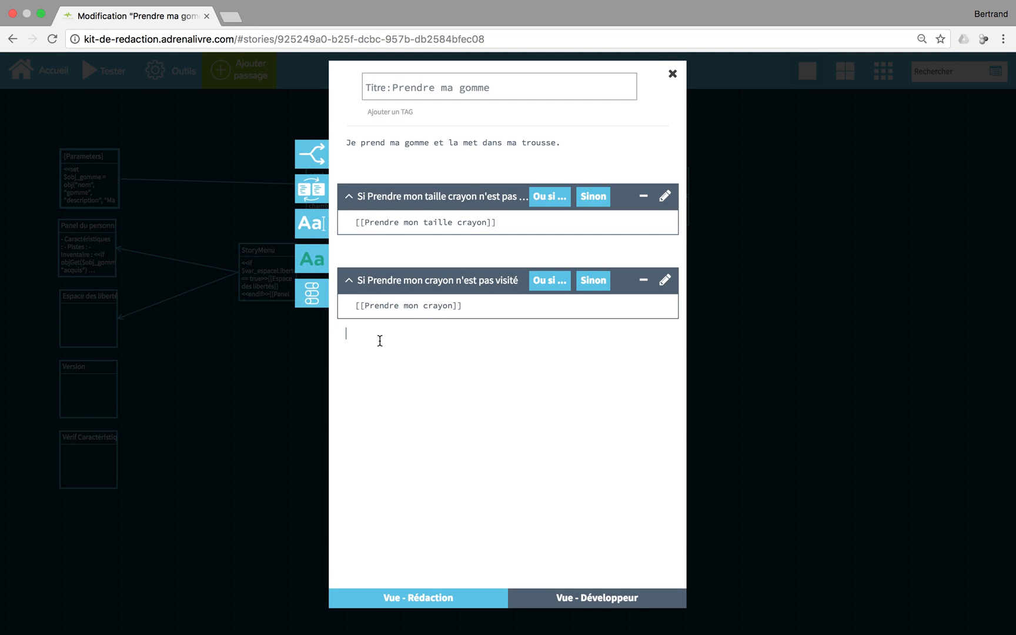
type("Ne rien prendre")
left_click(344, 332)
type("[[")
type("S'en aller|")
Select the whole S'en aller link line for copying and close the editor
left_click_drag(404, 333, 477, 334)
left_click(477, 333)
double_click(408, 334)
double_click(407, 334)
left_click_drag(492, 335, 314, 330)
key("ctrl+c")
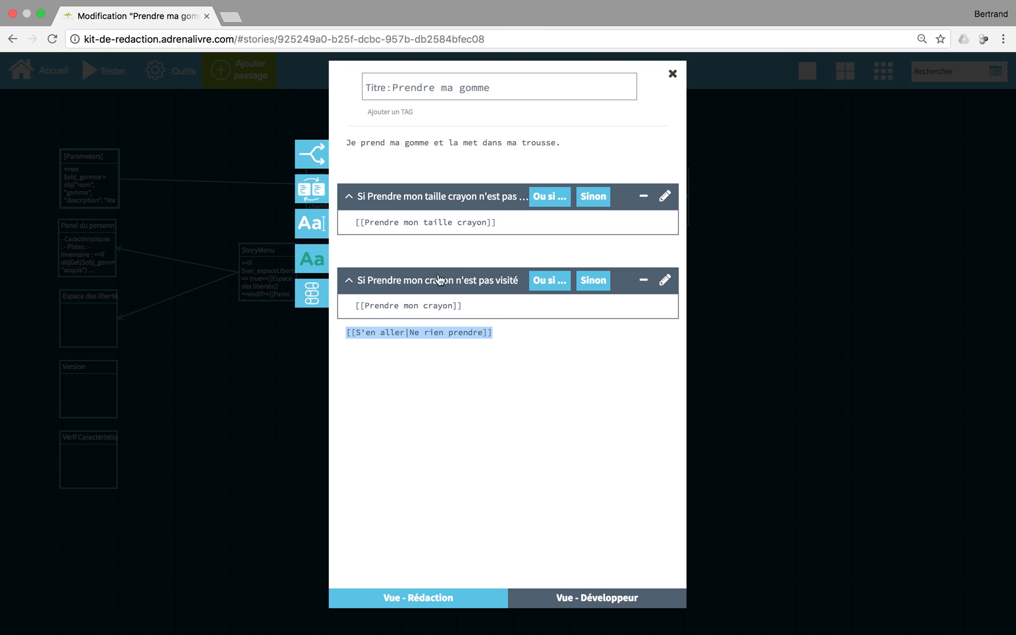
left_click(672, 74)
Paste the [[S'en aller|Ne rien prendre]] link below the blocks in Prendre mon taille crayon
mouse_move(495, 241)
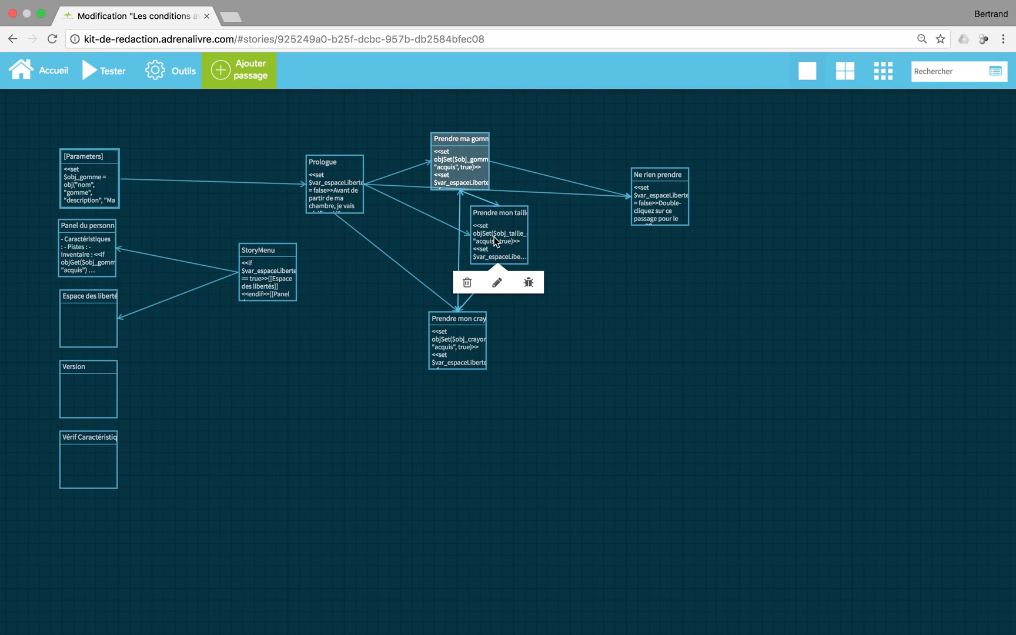
left_click(497, 283)
left_click(473, 343)
key("ctrl+v")
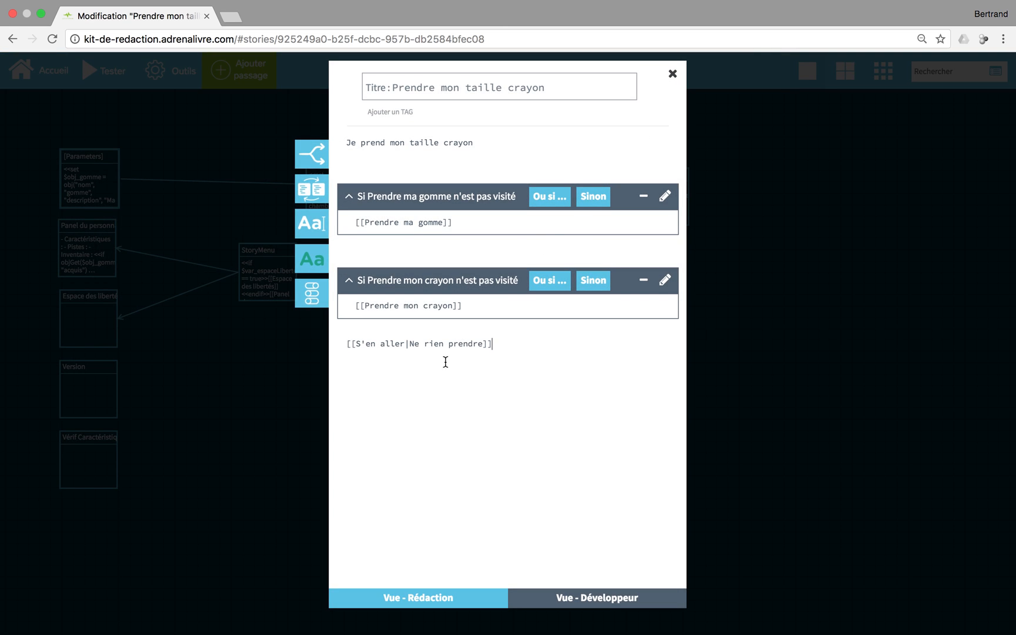
left_click_drag(553, 345, 350, 344)
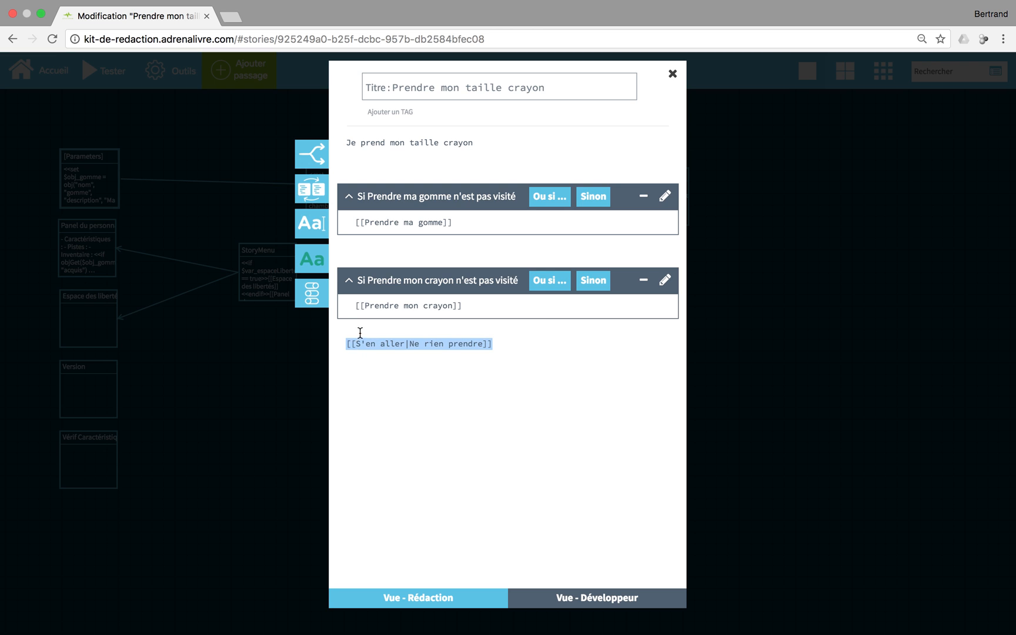
key("ctrl+a")
left_click(471, 305)
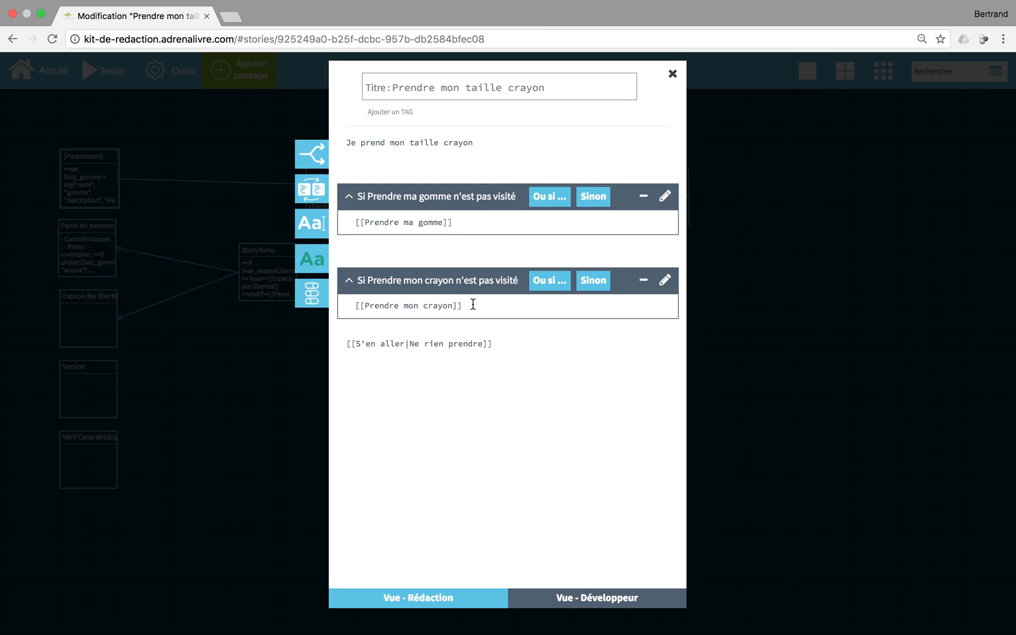
left_click_drag(496, 344, 347, 348)
key("ctrl+c")
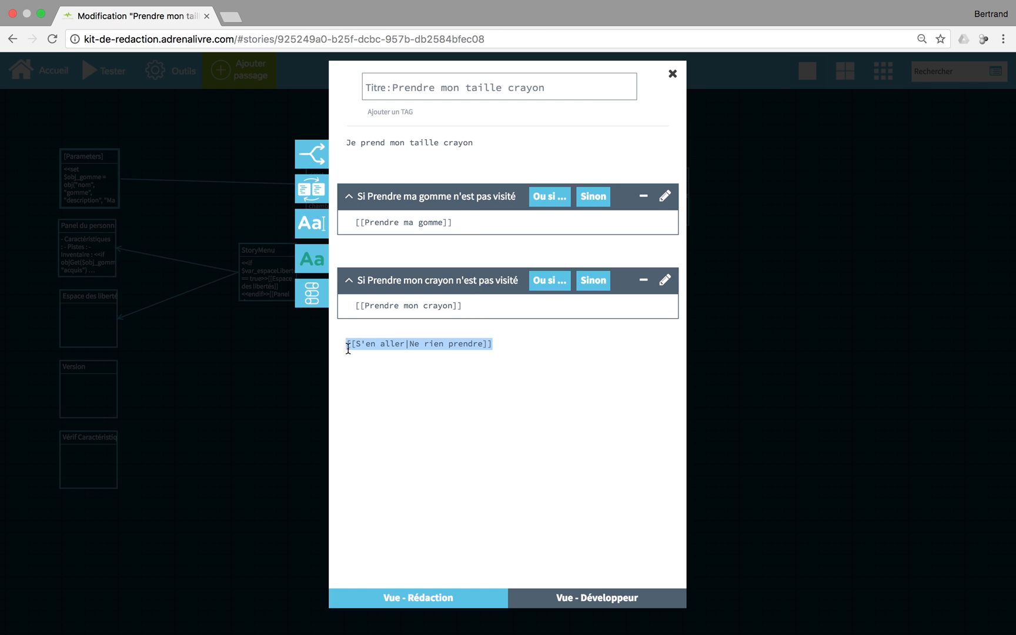
left_click(673, 73)
Paste the same S'en aller link into Prendre mon crayon
left_click(455, 390)
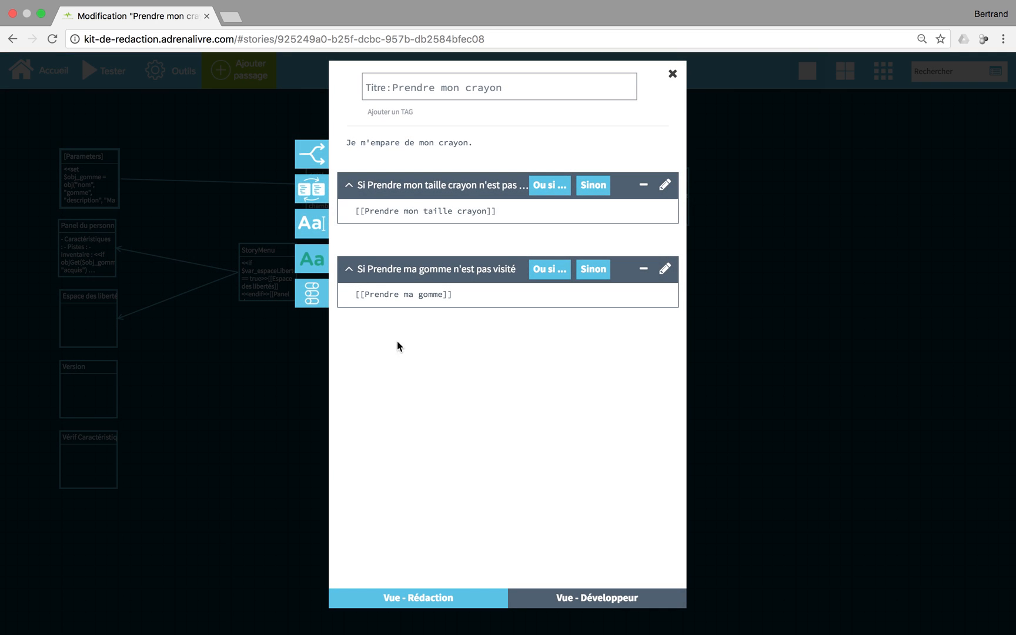
key("ctrl+v")
left_click(672, 74)
Nudge Prendre mon taille crayon down-left and Ne rien prendre slightly right on the map
left_click_drag(500, 235, 488, 254)
left_click_drag(680, 209, 700, 216)
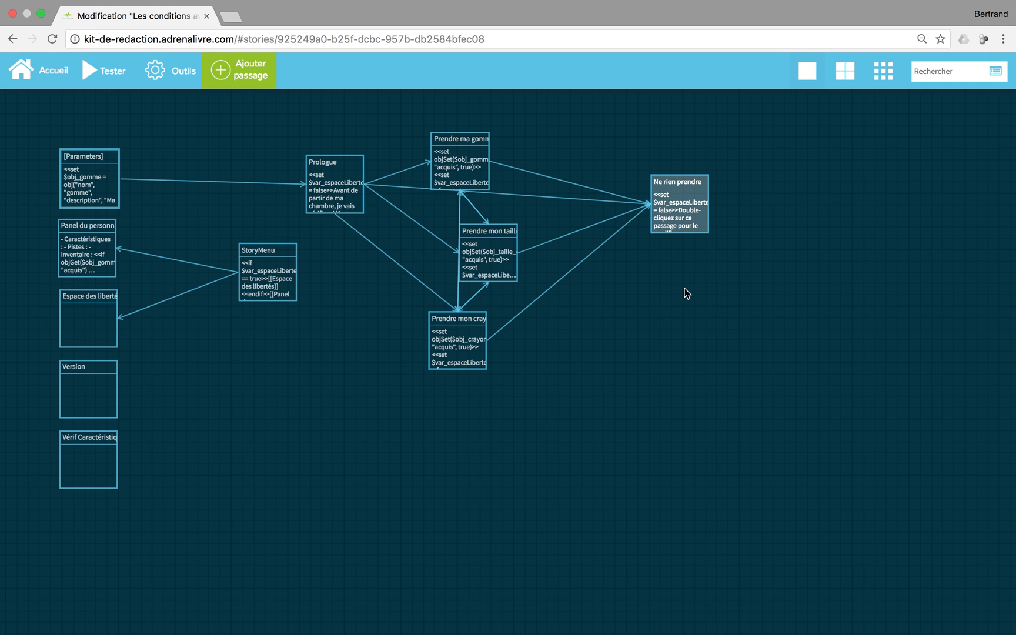
mouse_move(676, 221)
mouse_move(336, 188)
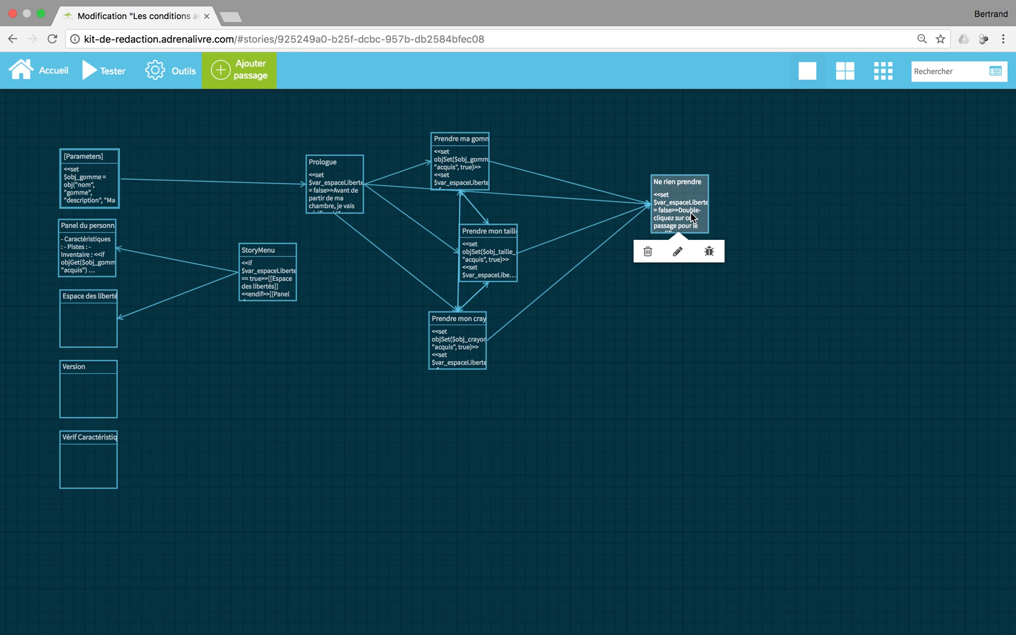
Swap the Ne rien prendre placeholder for a condition block reading 'Je préfère m'en aller sans rien prendre'
left_click(677, 252)
double_click(464, 144)
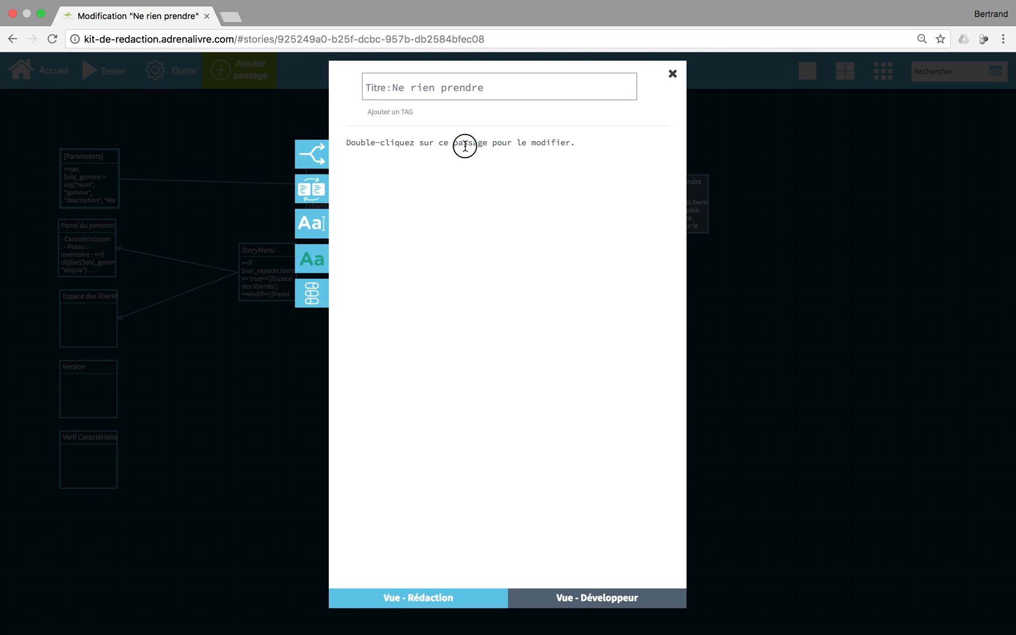
key("BackSpace")
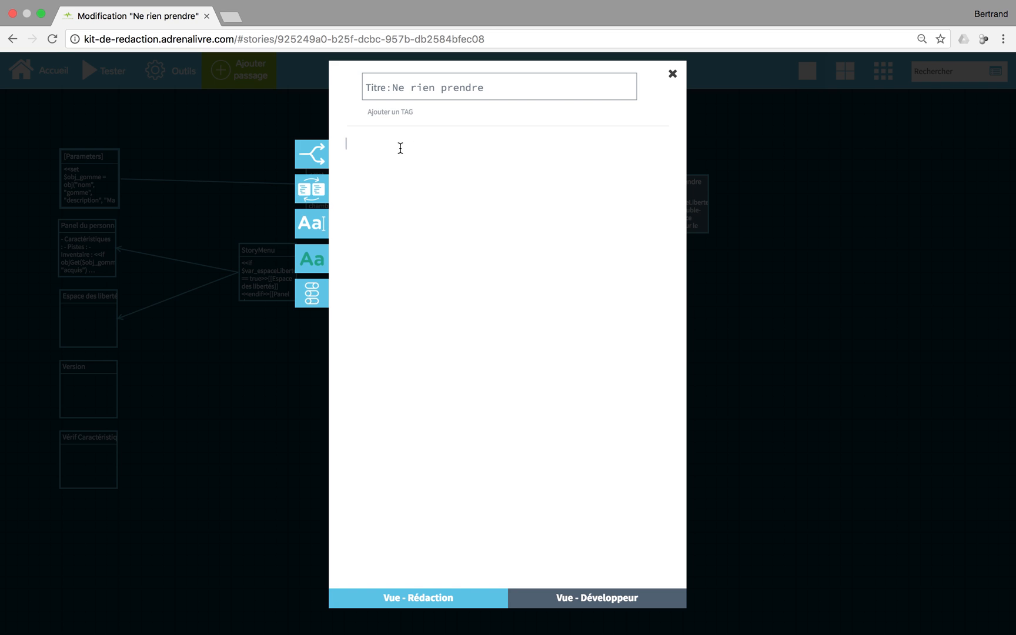
left_click(311, 157)
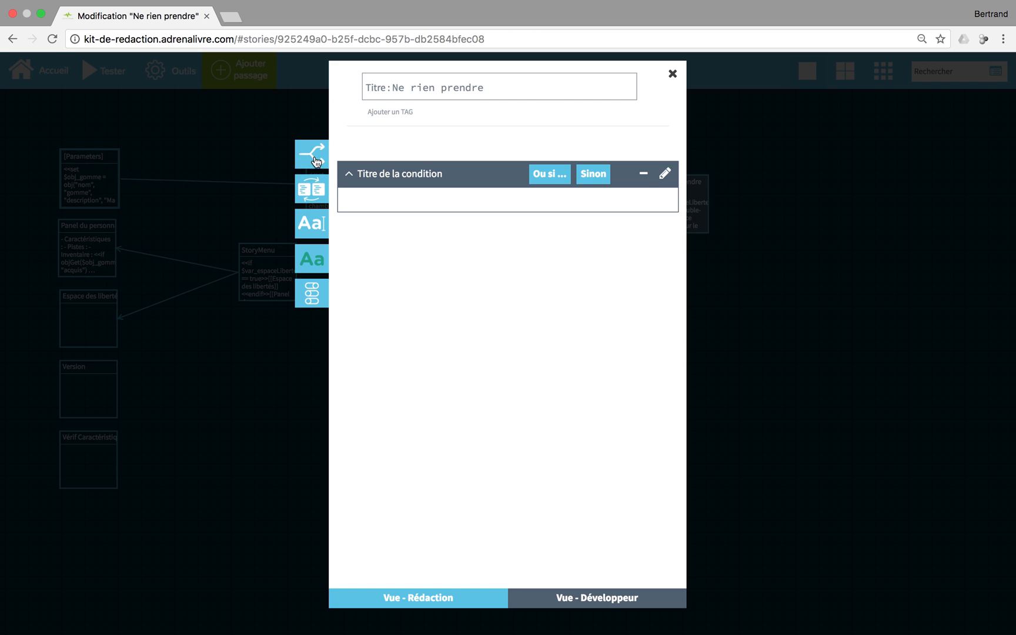
left_click(535, 199)
type("Je préfère m'en aller sans rien prendre !")
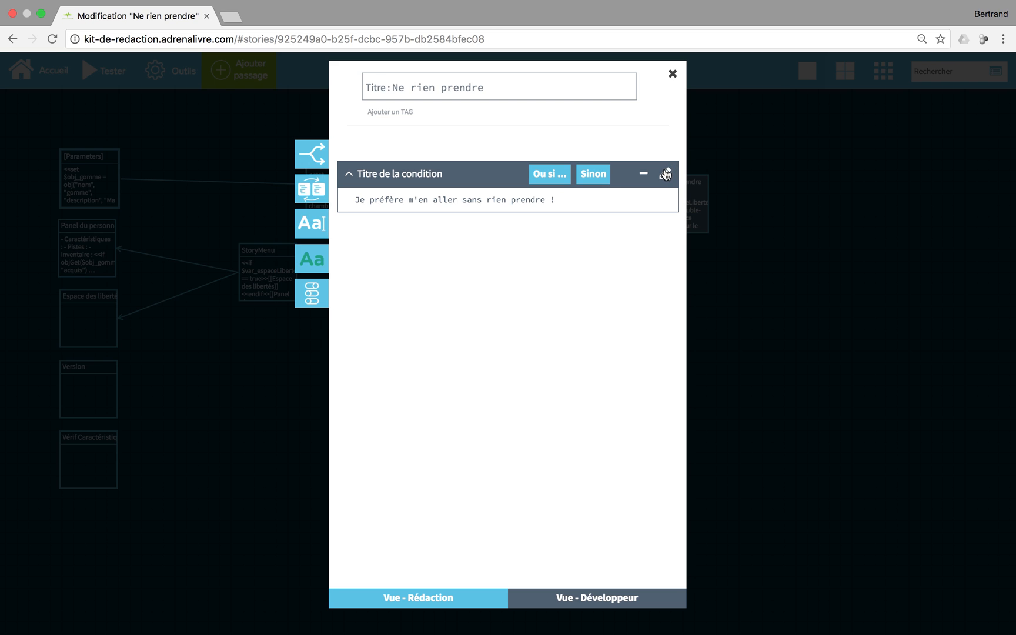
Make the condition require gomme and taille_crayon to be not acquired
left_click(665, 174)
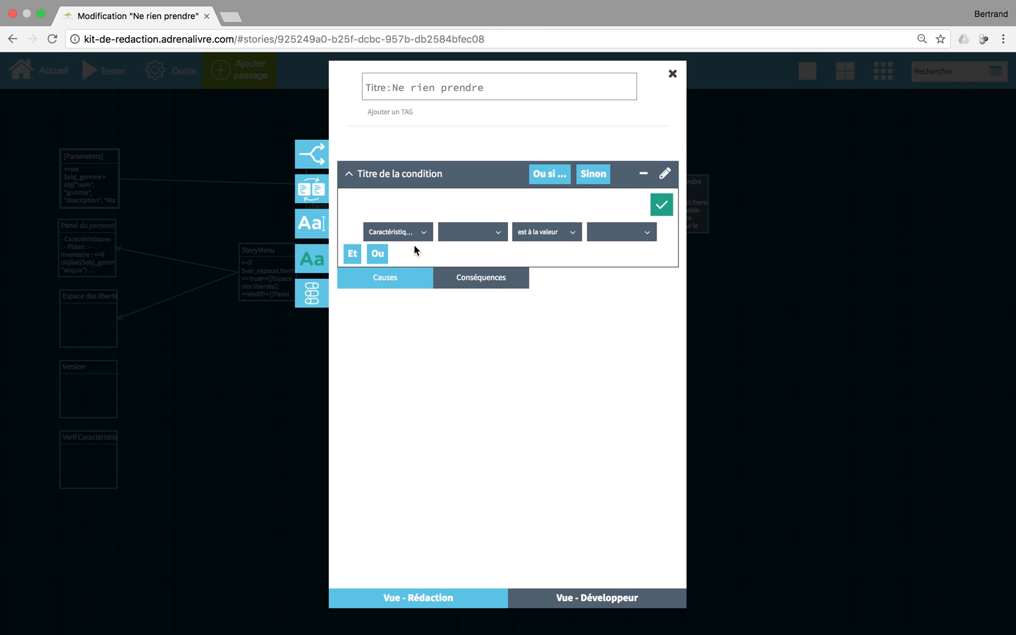
left_click(422, 233)
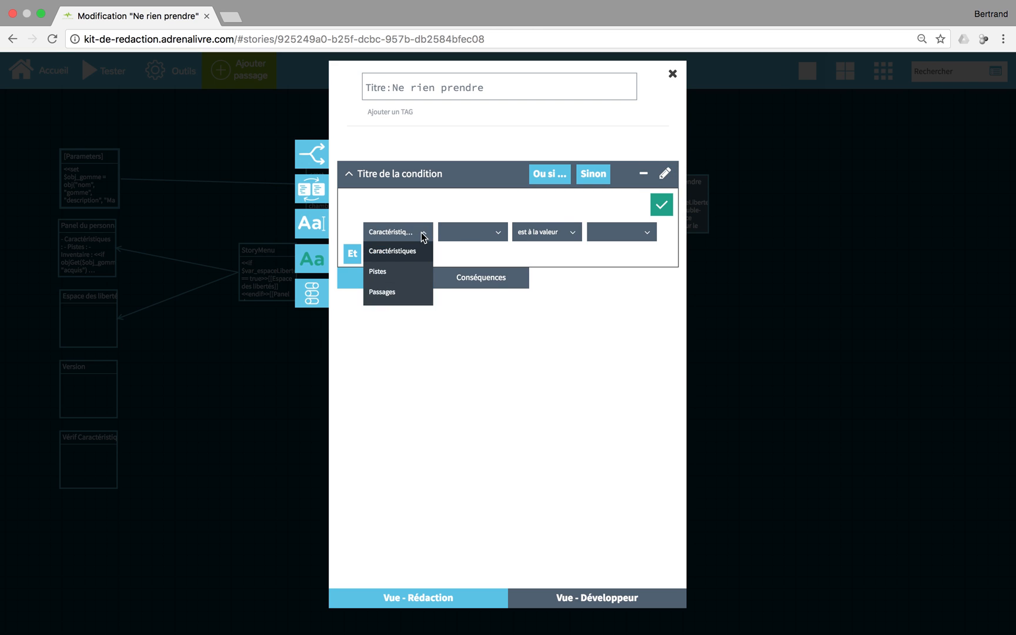
left_click(385, 314)
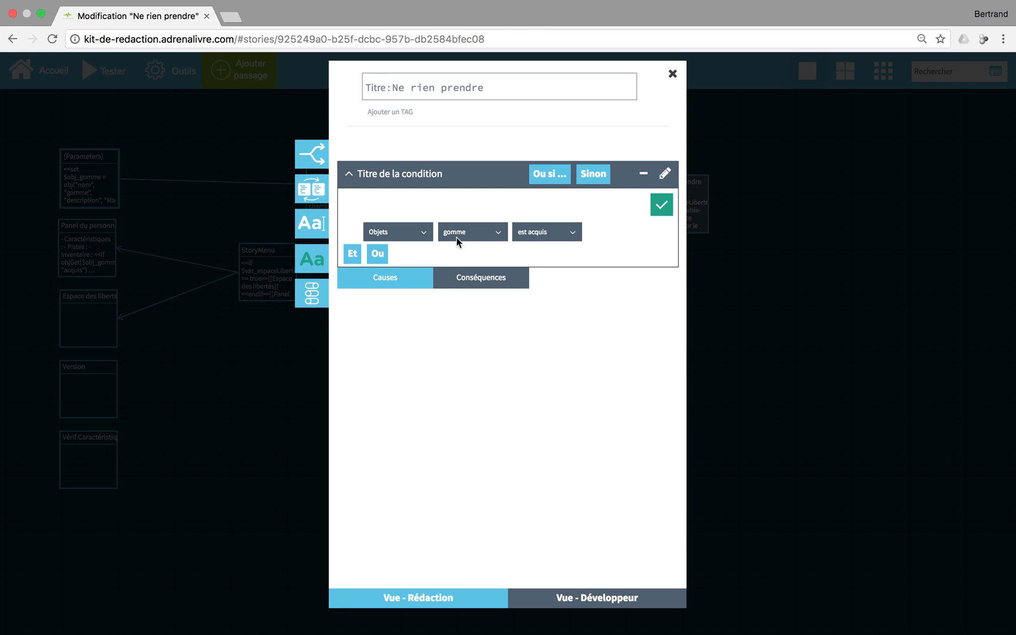
left_click(537, 267)
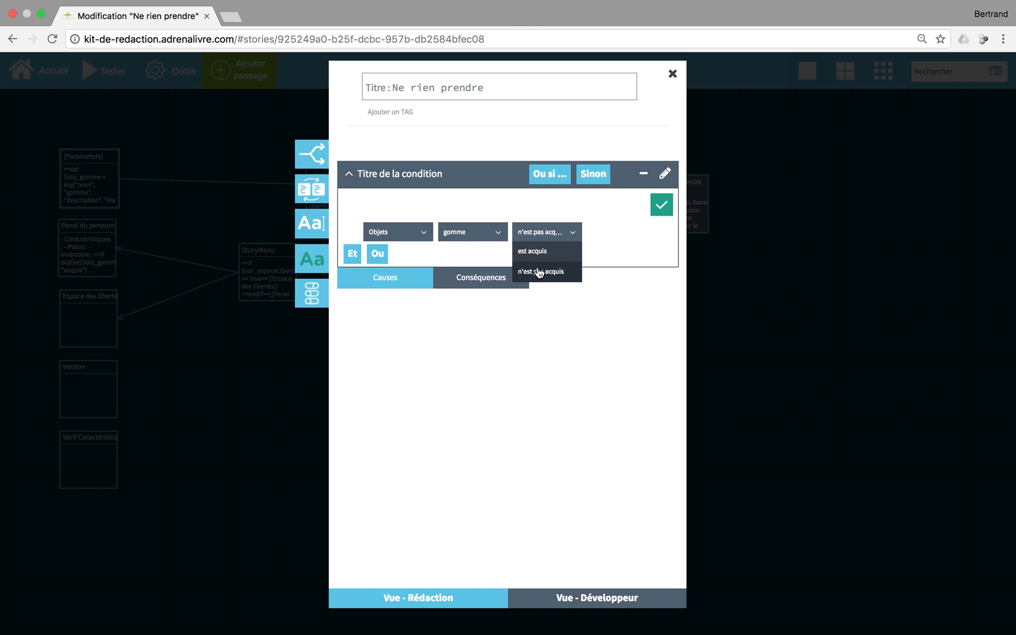
left_click(352, 253)
left_click(416, 257)
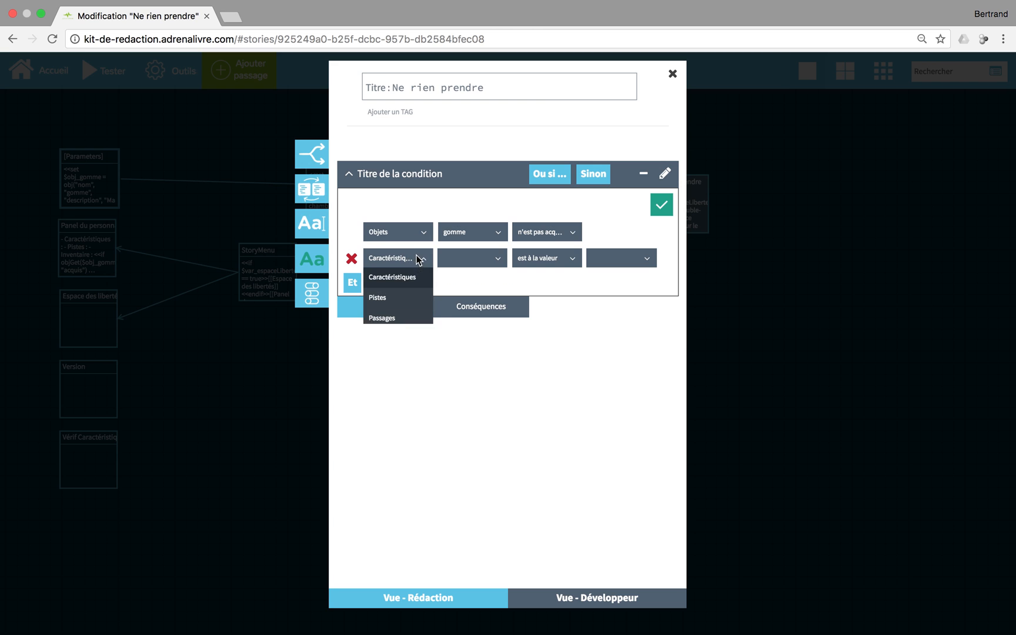
left_click(384, 341)
left_click(474, 257)
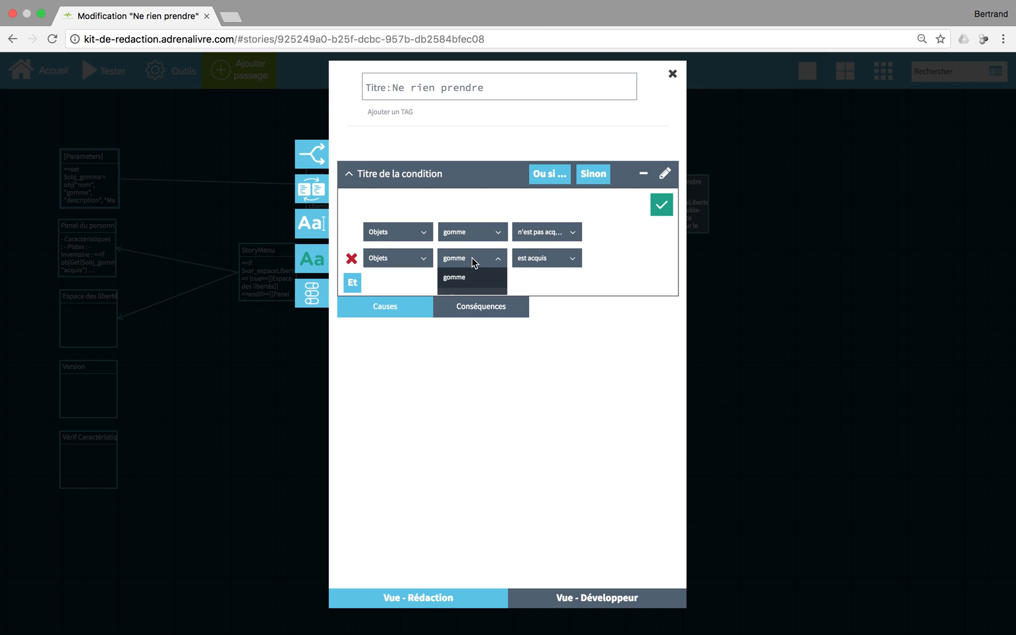
left_click(461, 292)
left_click(545, 259)
left_click(535, 297)
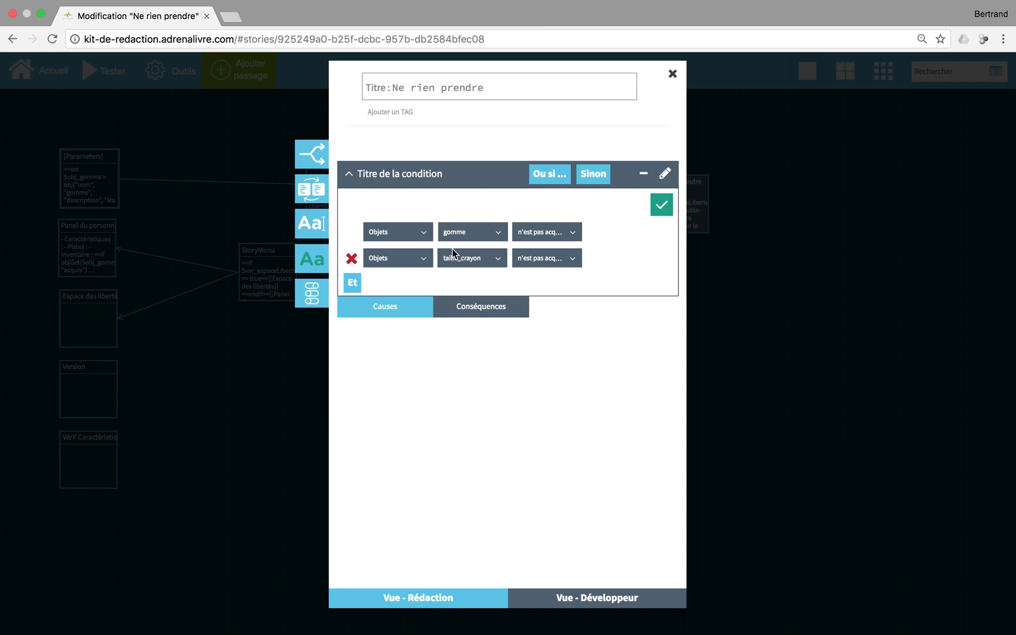
Add an Et row requiring crayon not acquired and validate the condition
left_click(352, 282)
left_click(411, 287)
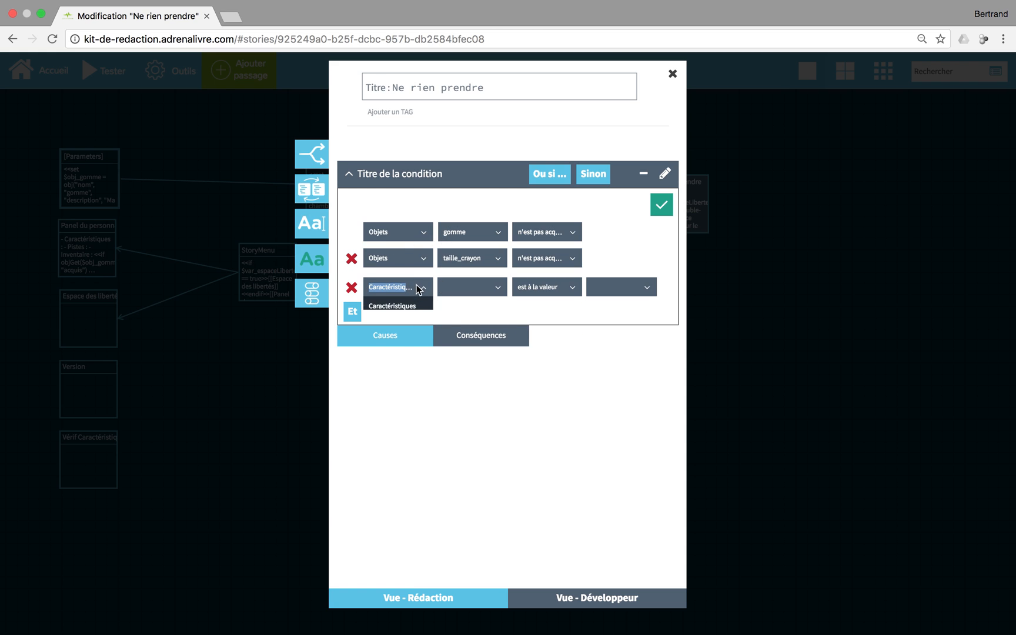
left_click(386, 366)
left_click(474, 286)
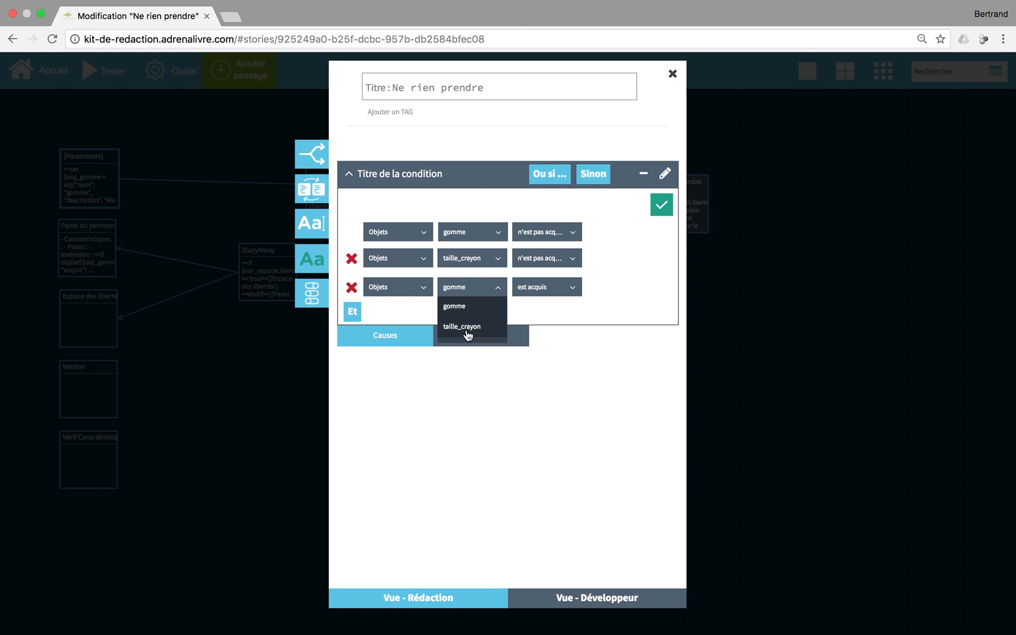
left_click(461, 346)
left_click(540, 287)
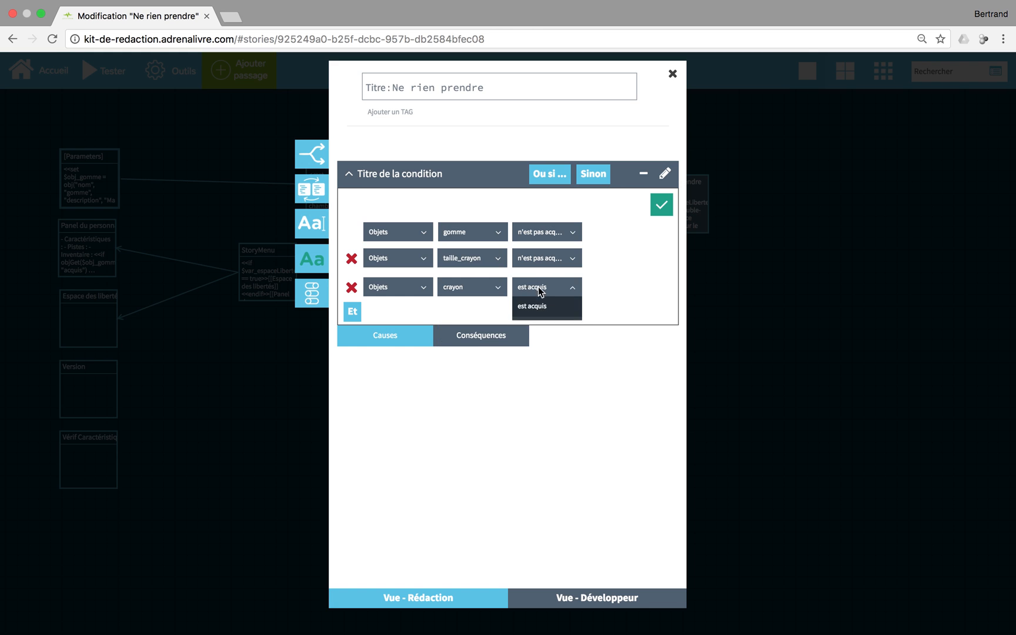
left_click(536, 328)
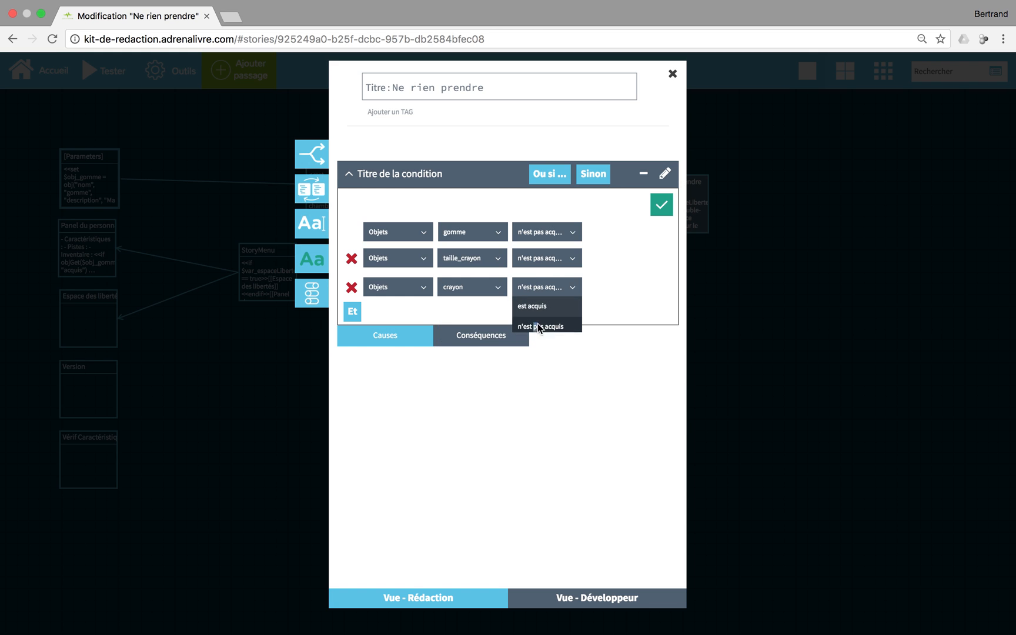
left_click(661, 204)
left_click_drag(355, 200, 608, 208)
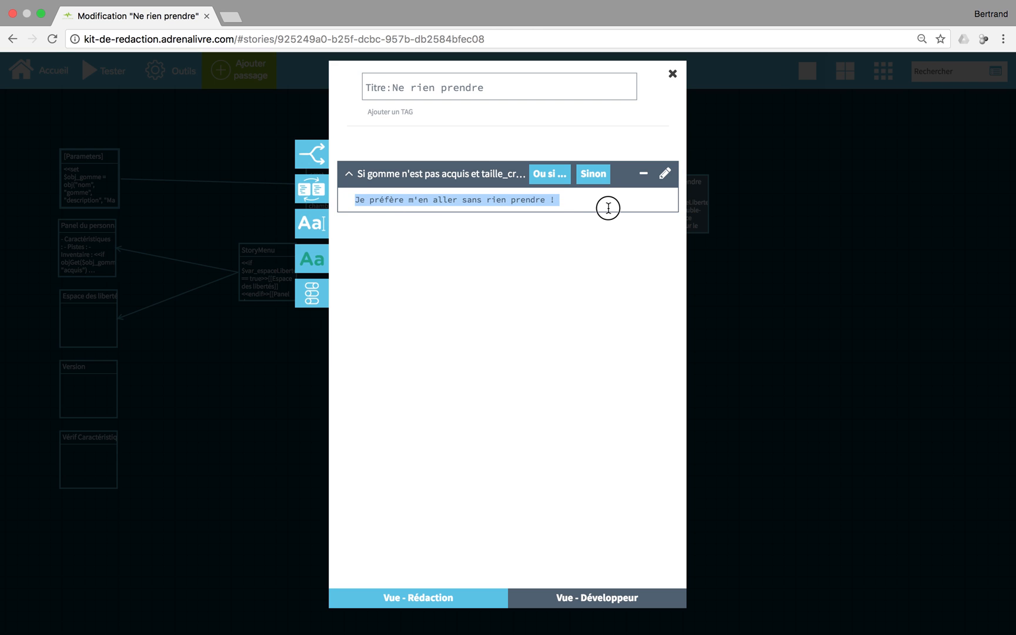
Add an Ou si alternative block and write its text
left_click(571, 255)
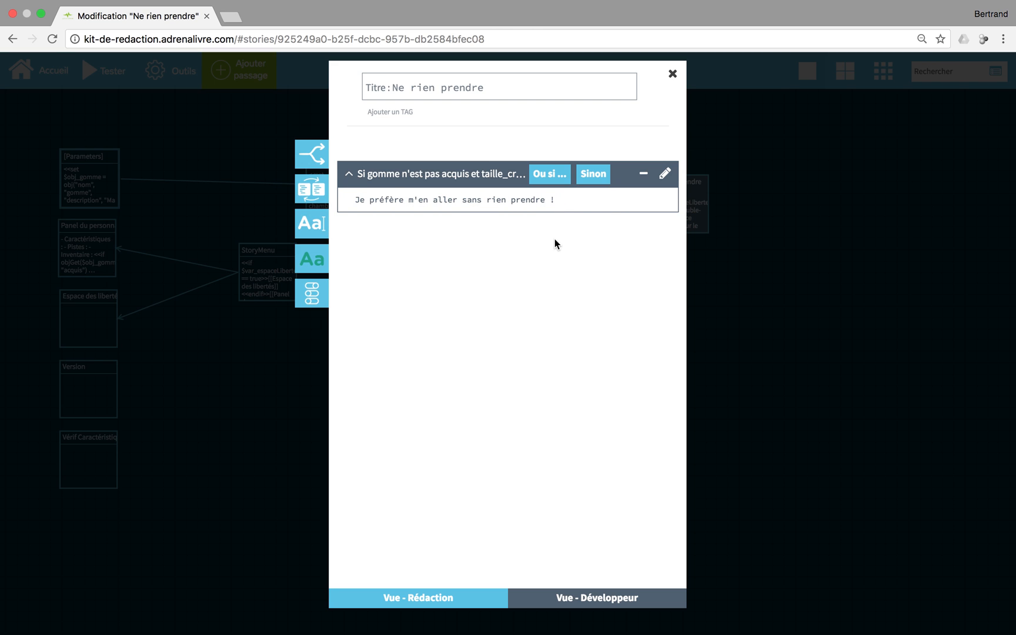
left_click(544, 180)
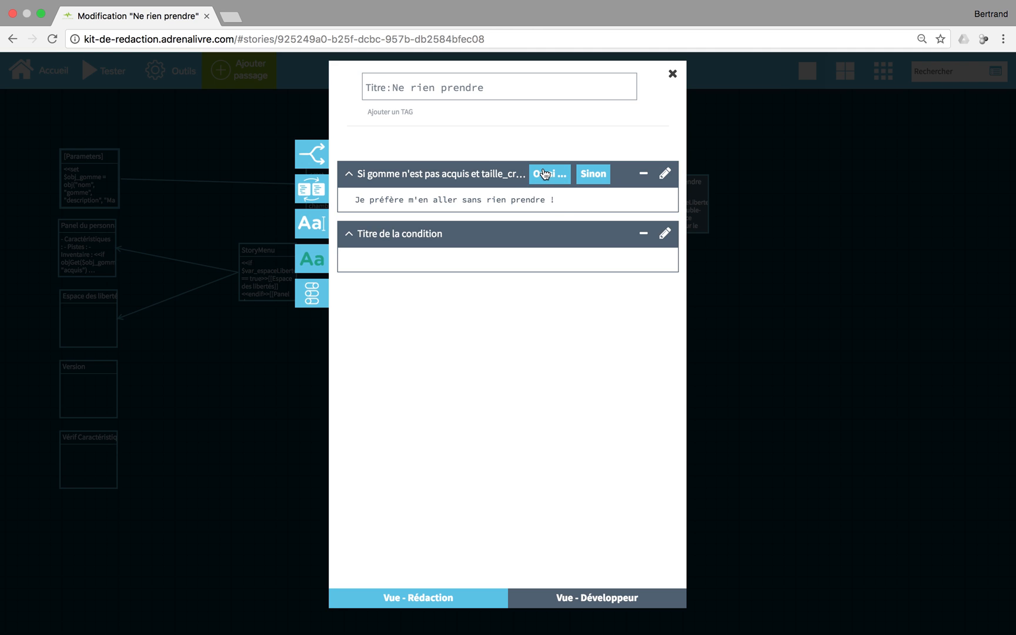
left_click(459, 262)
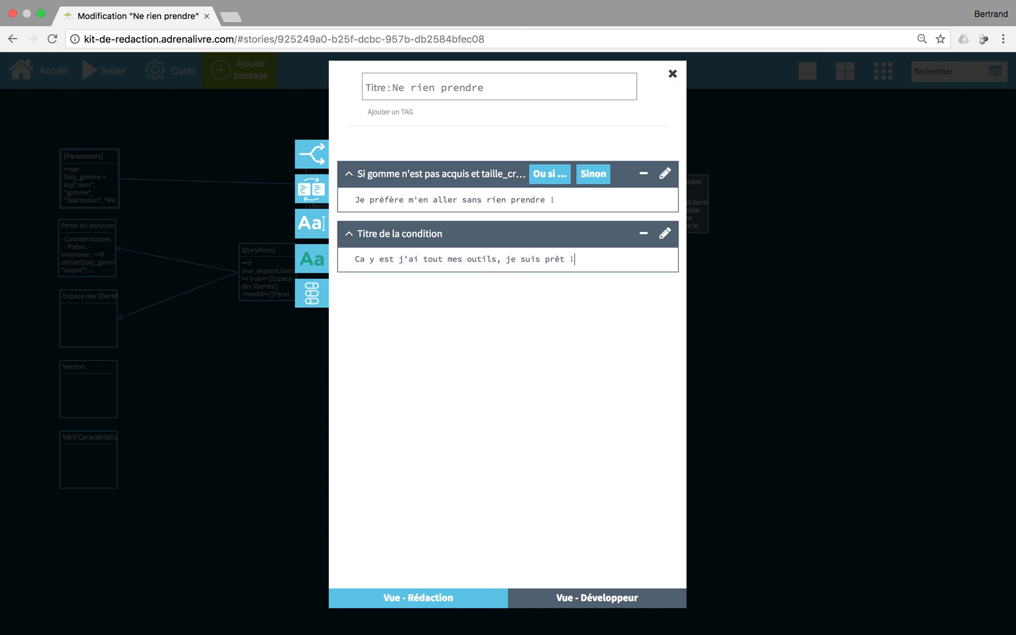
Set the Ou si condition to gomme and taille_crayon est acquis, joined by Et
left_click(659, 238)
left_click(663, 237)
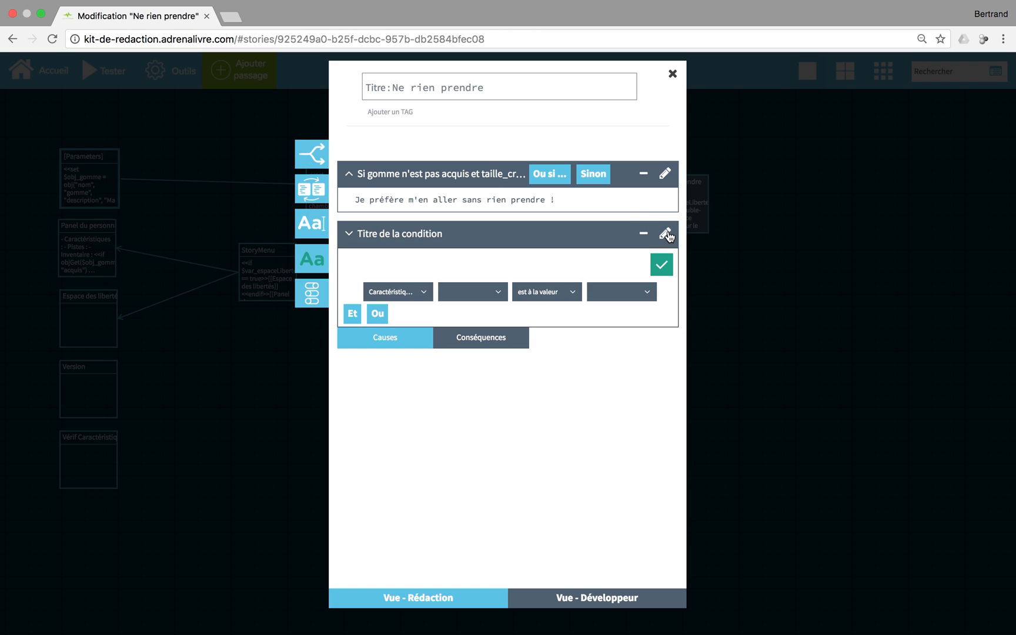
left_click(423, 292)
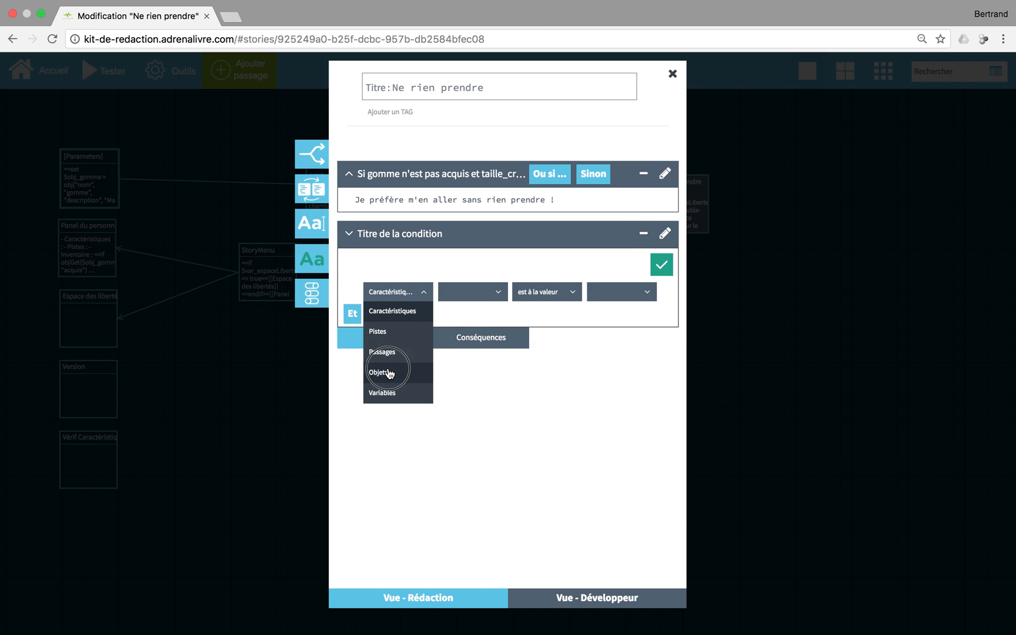
left_click(376, 372)
left_click(566, 291)
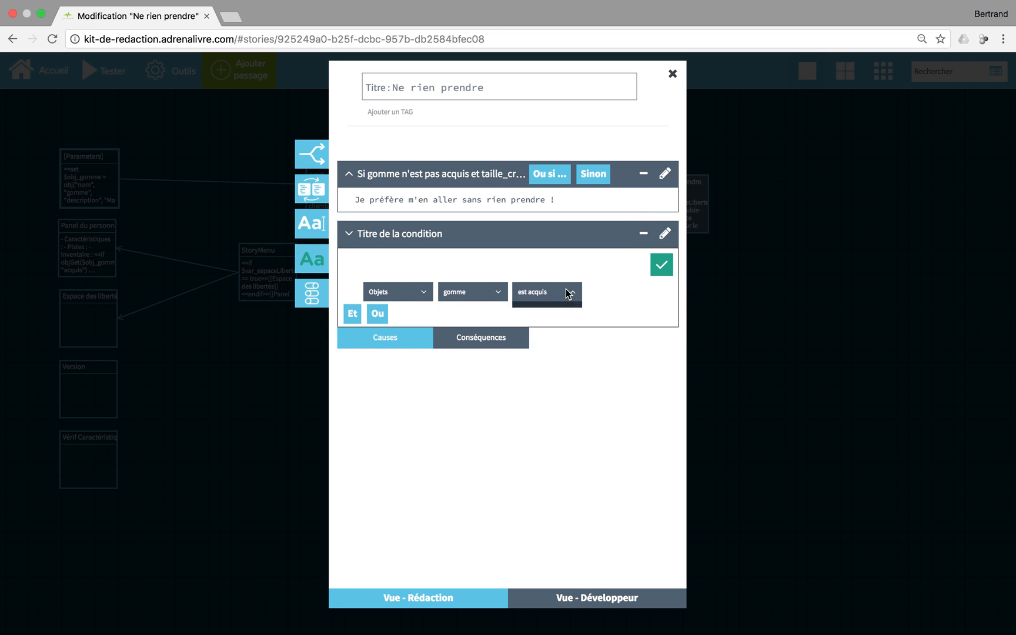
left_click(352, 312)
left_click(406, 321)
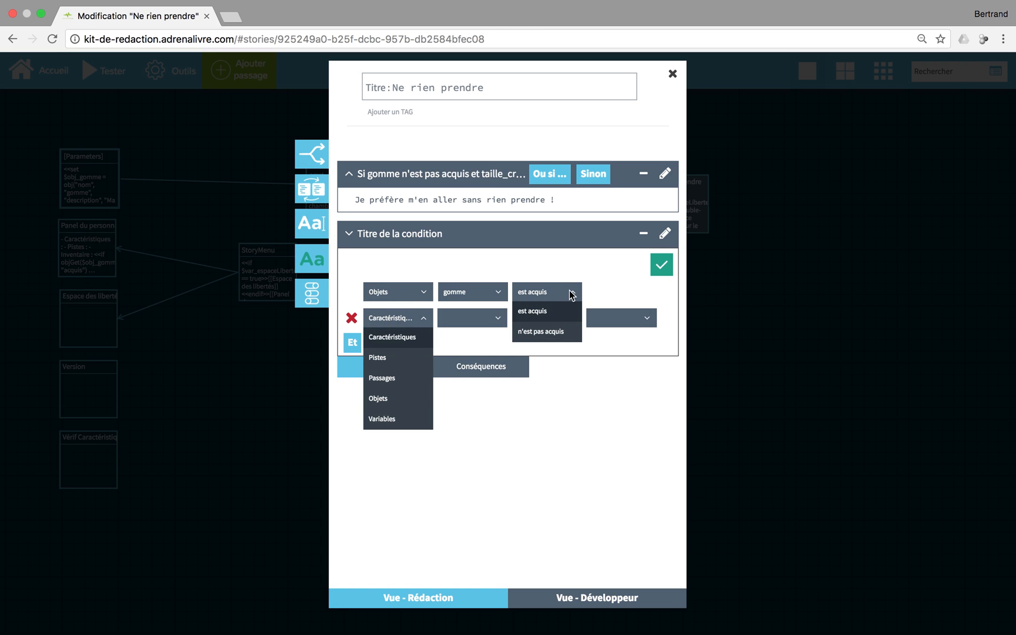
left_click(378, 398)
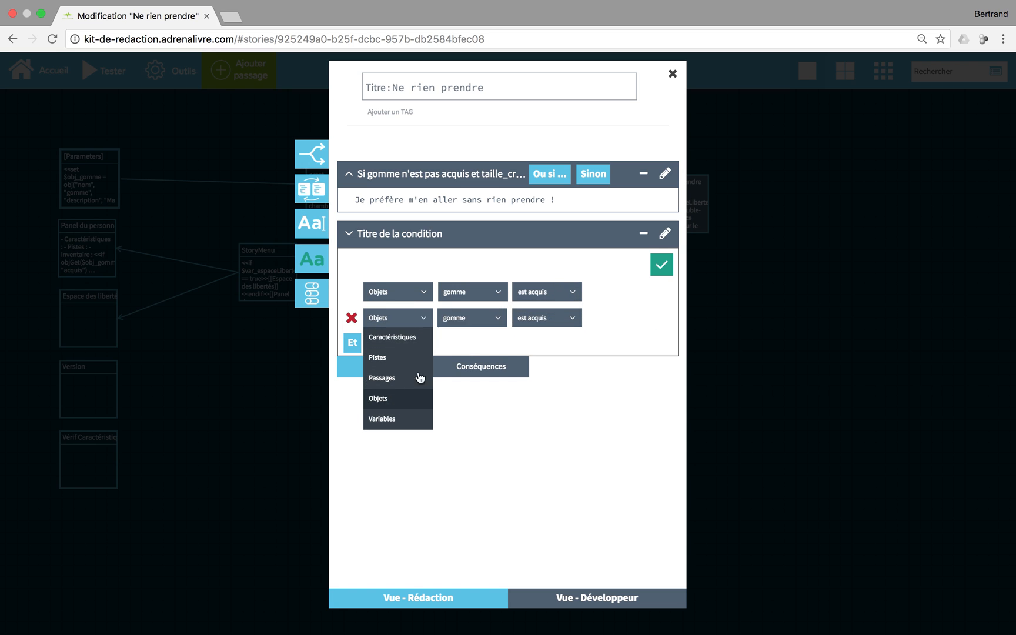
left_click(495, 318)
left_click(479, 359)
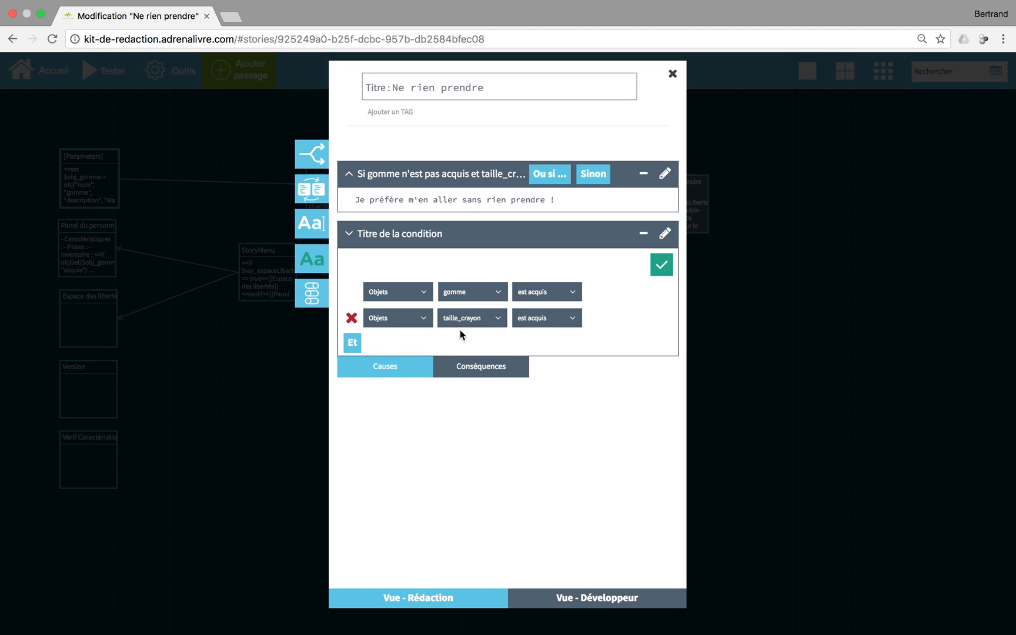
Add crayon est acquis as a third Et row and validate the condition
left_click(353, 342)
left_click(408, 347)
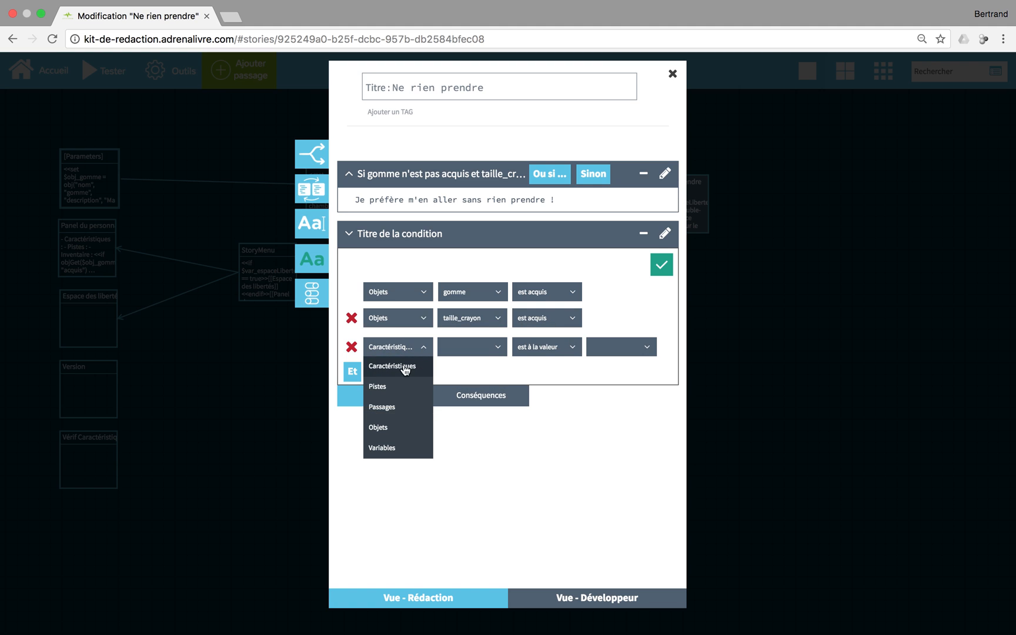
left_click(383, 427)
left_click(479, 345)
left_click(470, 407)
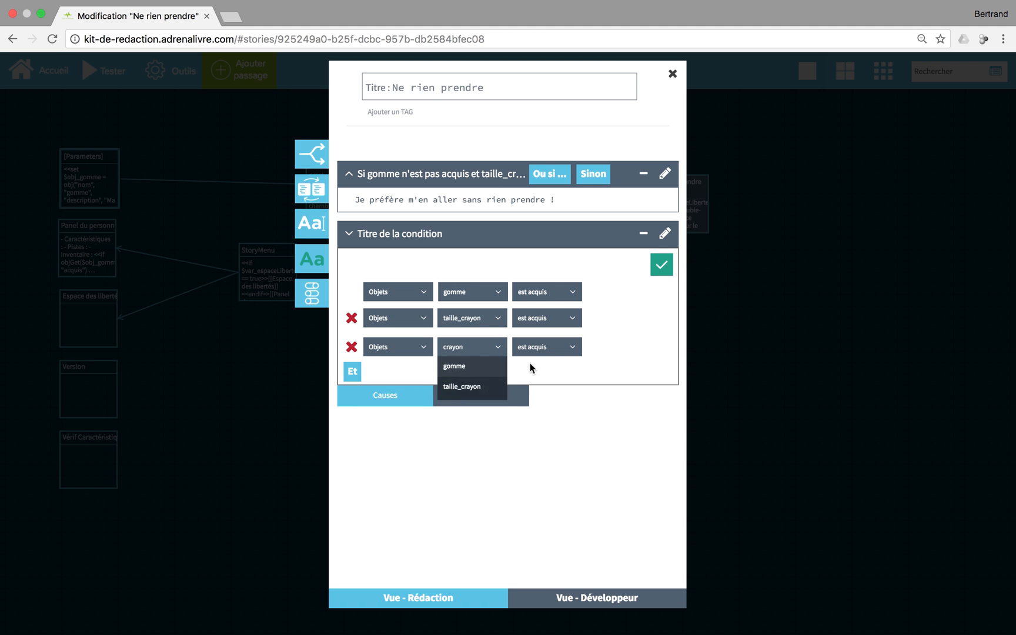
left_click(662, 266)
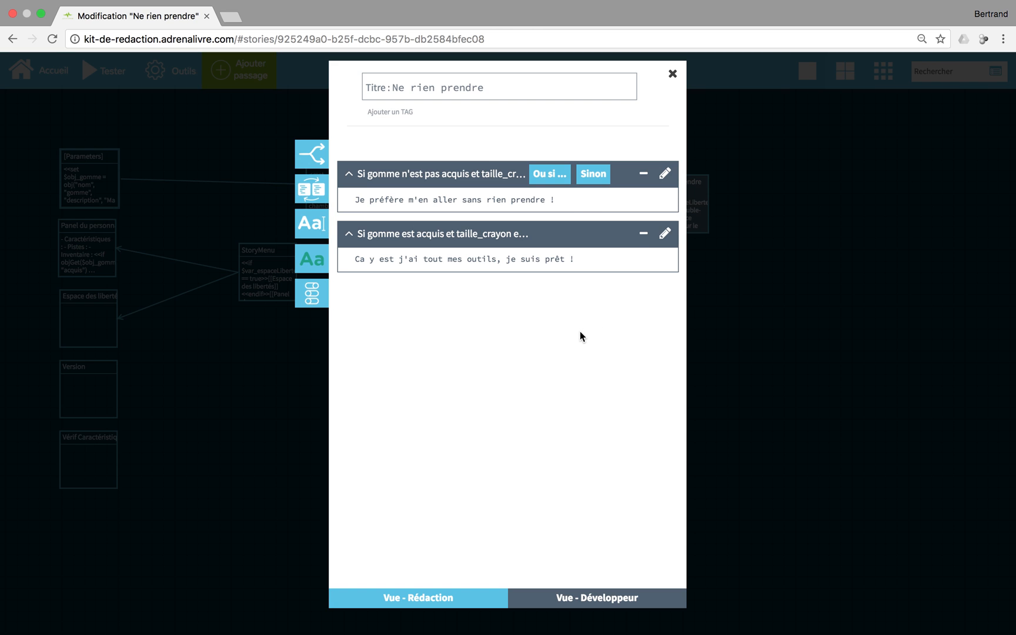
Play-test the story, choosing Ne rien prendre from the Prologue
left_click(672, 75)
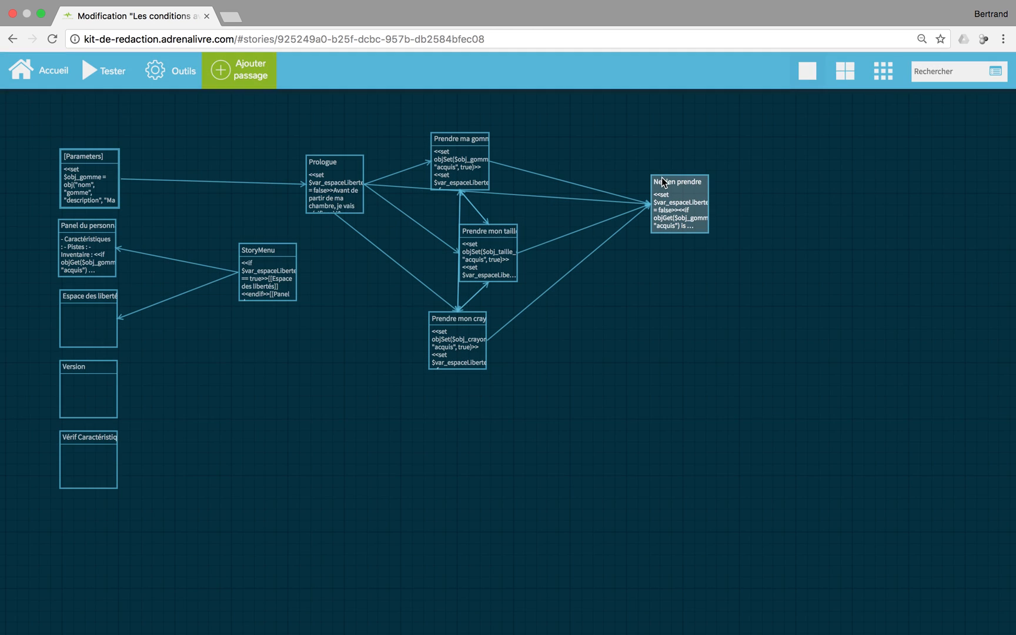
left_click(97, 71)
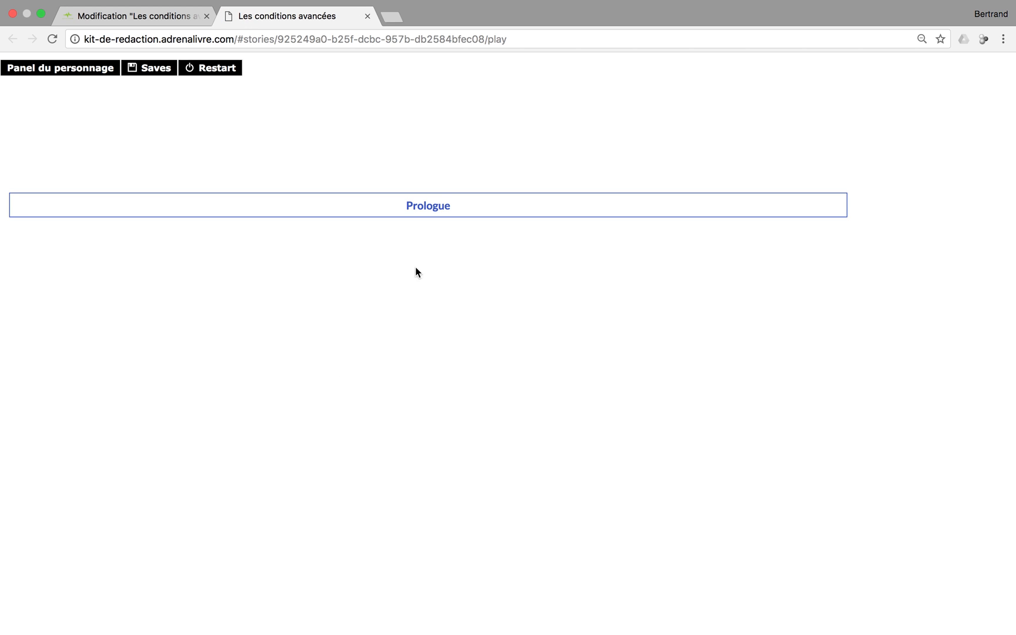
left_click(421, 207)
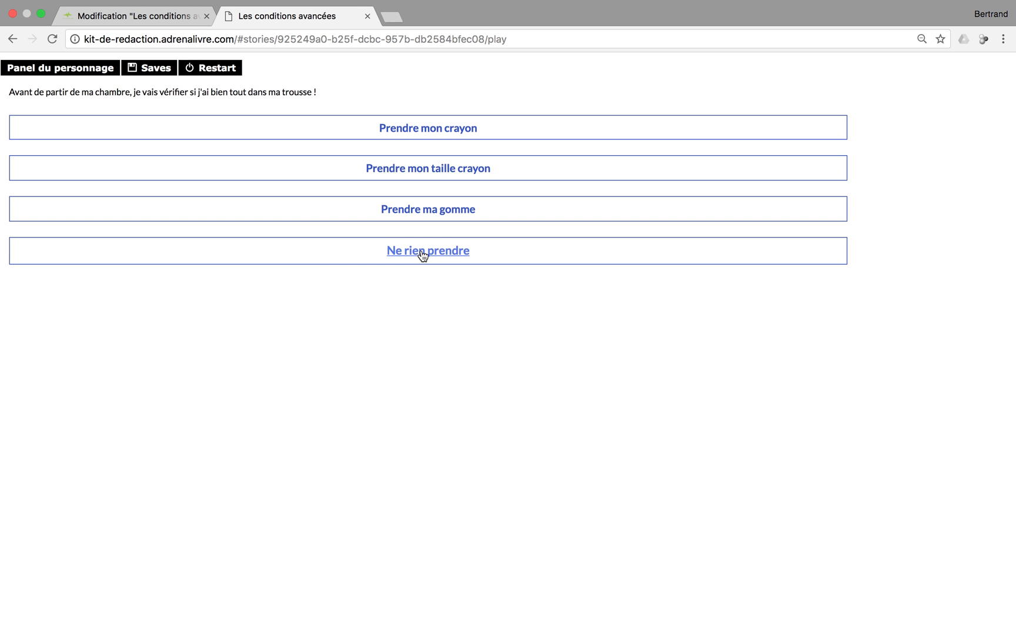
left_click(422, 254)
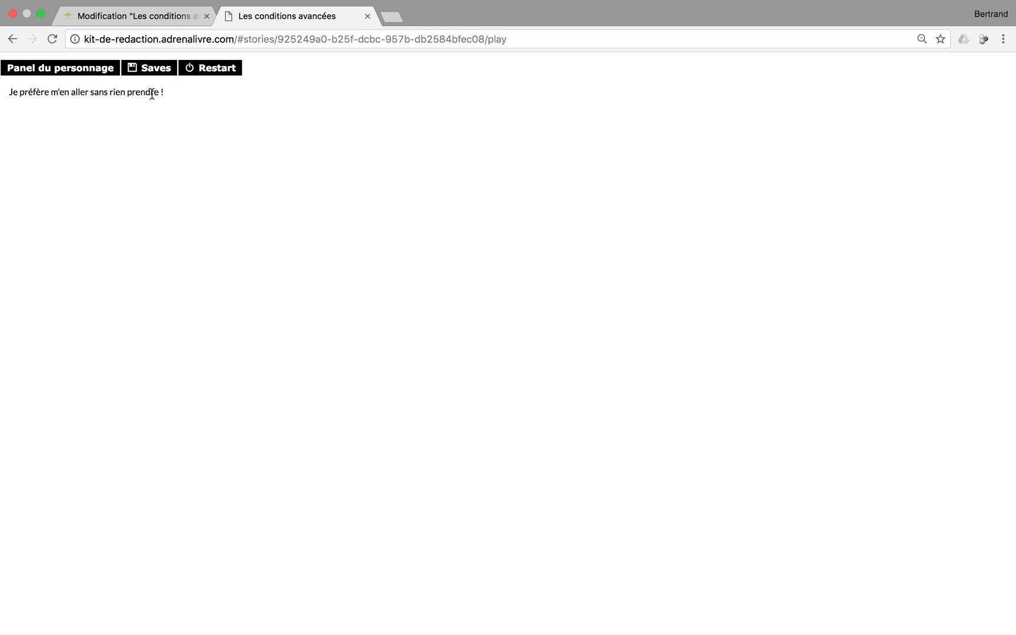
Restart, take the crayon, sharpener and eraser, then choose S'en aller
left_click(213, 68)
left_click(360, 134)
left_click(441, 212)
left_click(431, 131)
left_click(427, 120)
left_click(424, 134)
left_click(423, 133)
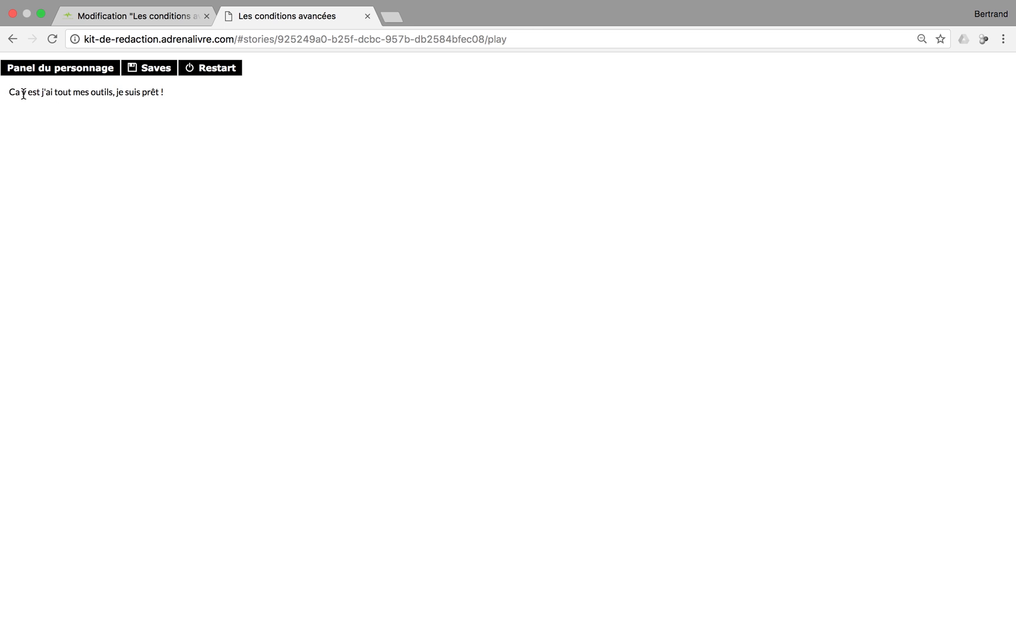
left_click_drag(68, 93, 71, 92)
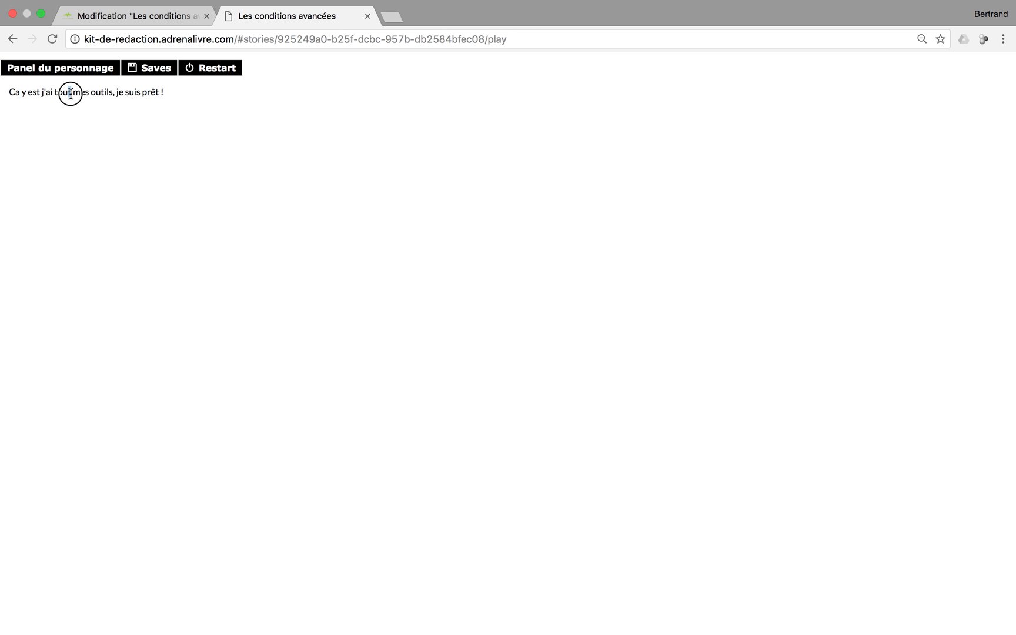
Correct 'tout' to 'tous' in the second condition's text of Ne rien prendre
left_click(368, 16)
mouse_move(682, 232)
left_click(678, 252)
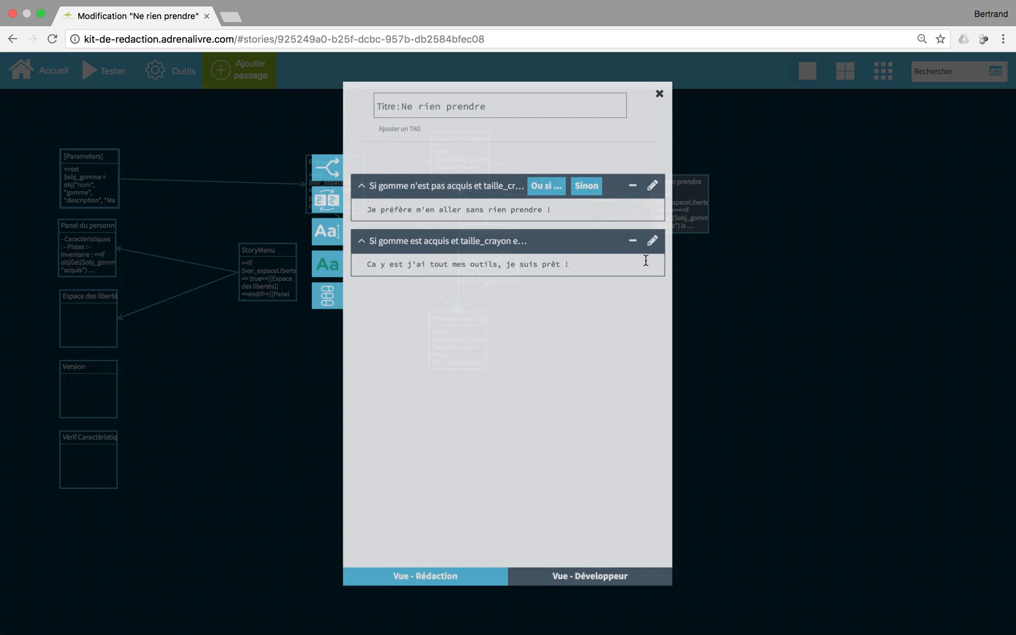
left_click(442, 260)
key("BackSpace")
type("s")
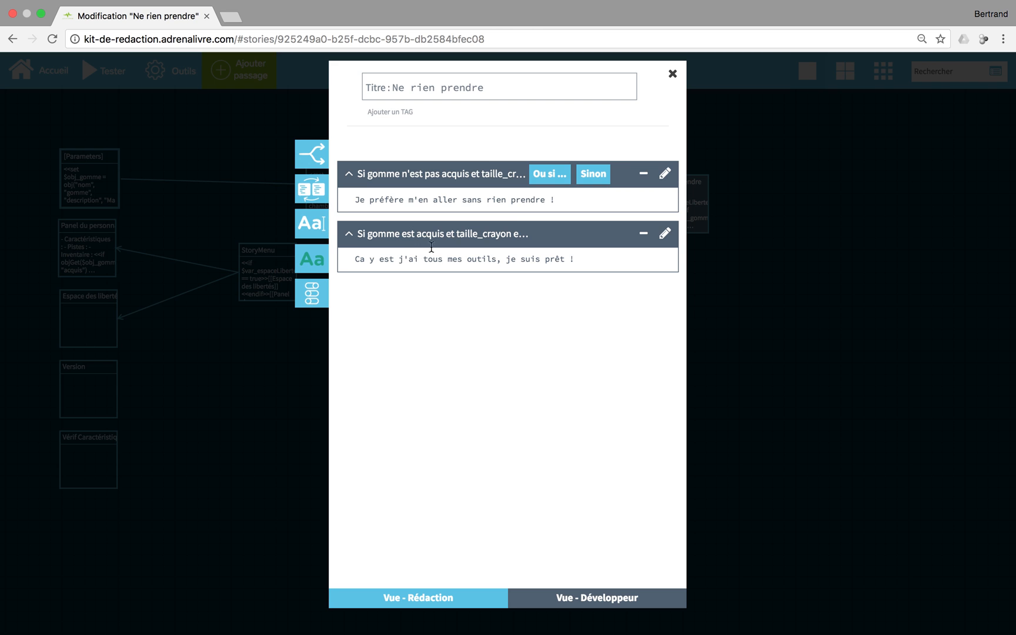
left_click(672, 73)
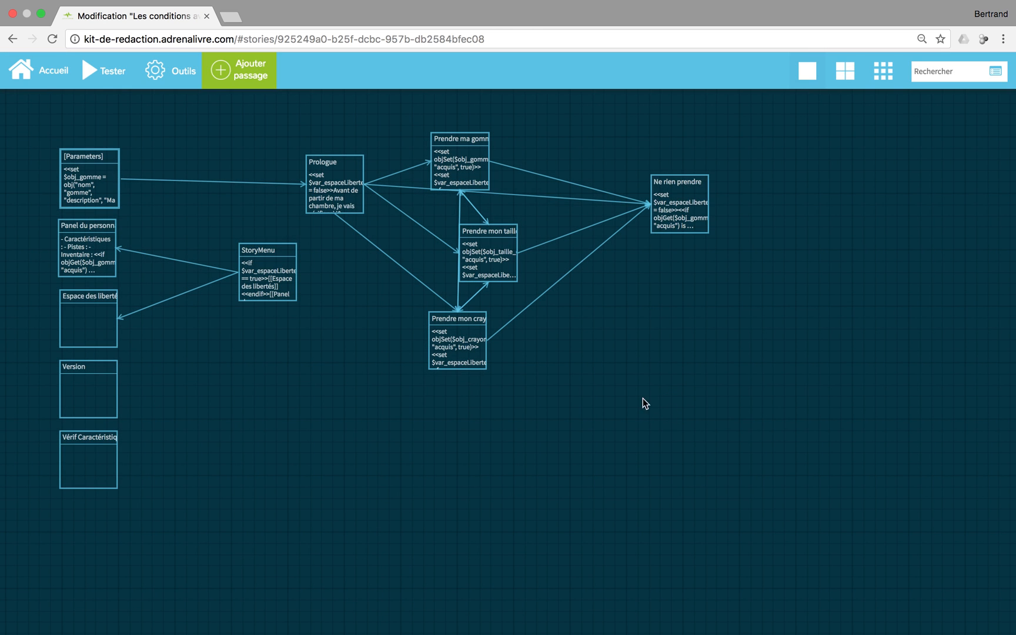
Play-test the Prologue > taille crayon > S'en aller route, then reopen Ne rien prendre
left_click(113, 71)
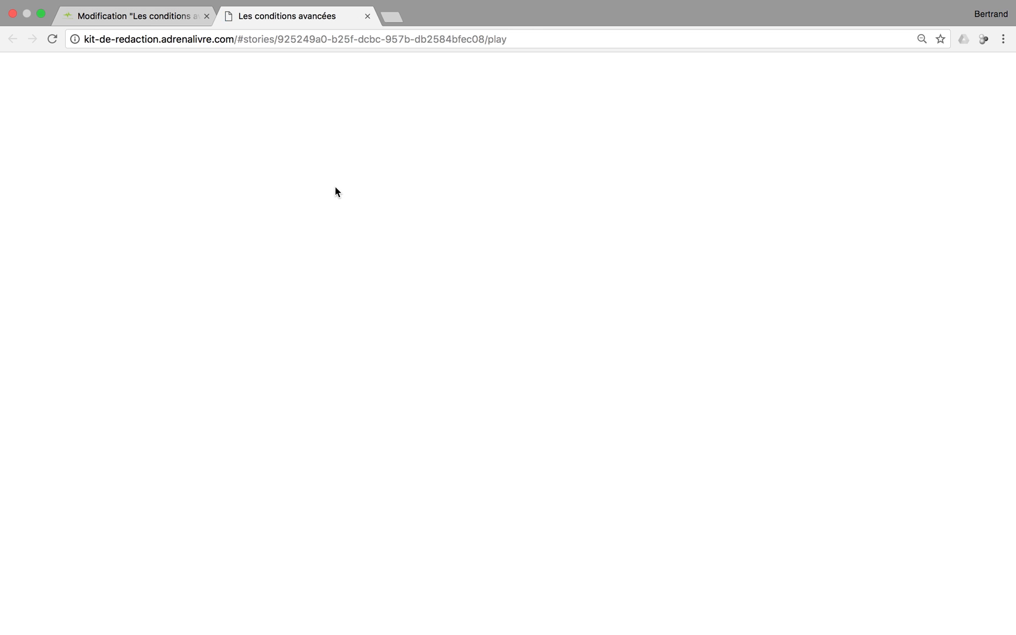
left_click(416, 206)
left_click(414, 170)
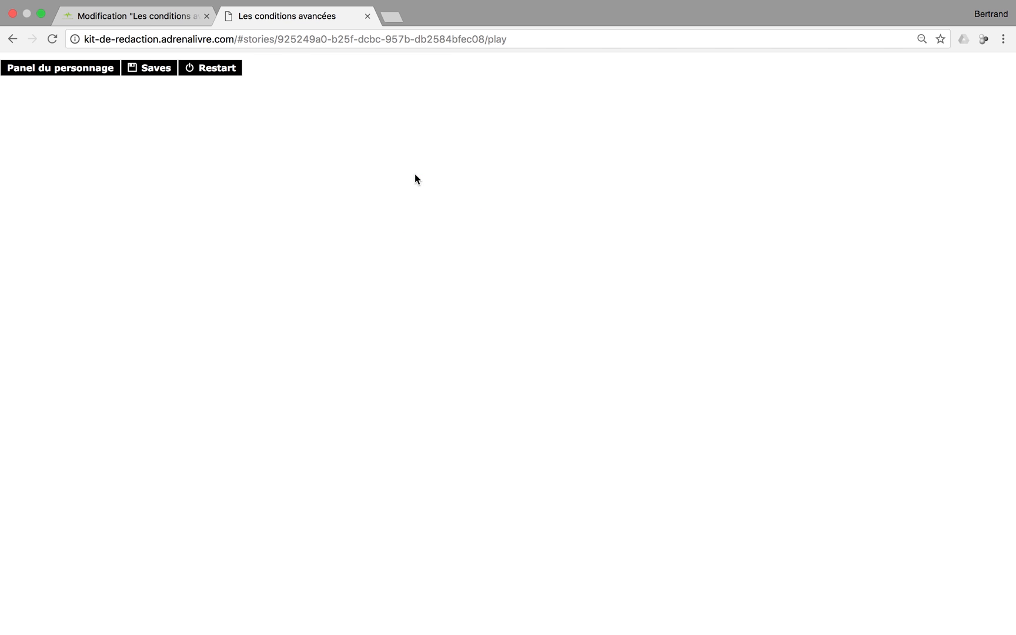
left_click(416, 200)
left_click(154, 18)
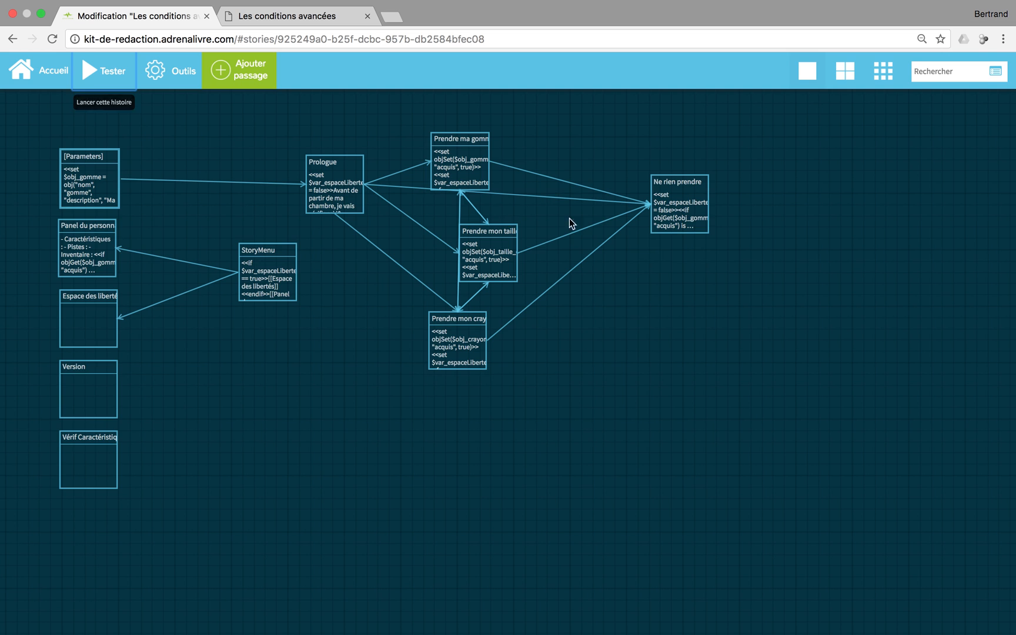
left_click(678, 253)
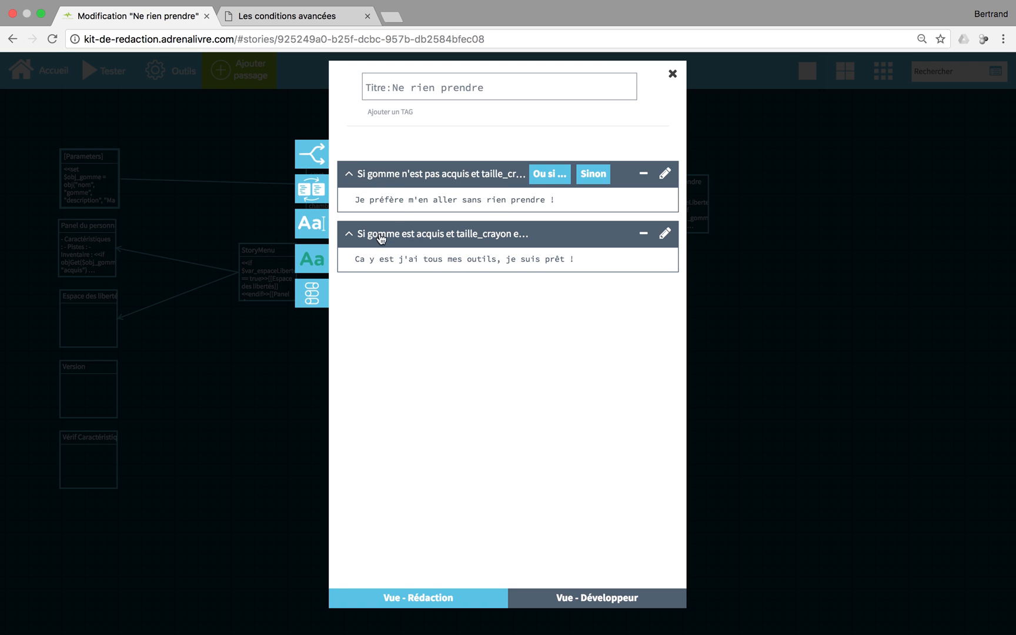
Add a Sinon block reading 'Je pense être suffisamment chargé, je vais y aller !', fixing the spelling
left_click_drag(351, 261, 579, 258)
left_click(537, 263)
left_click(595, 174)
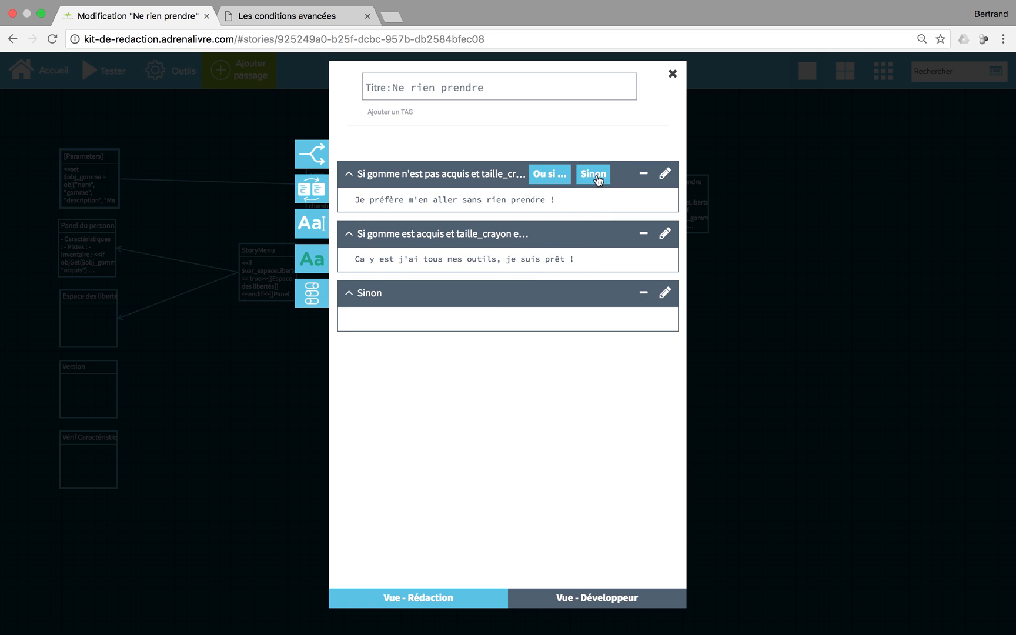
left_click(466, 319)
type("chargé, je vais y aller !")
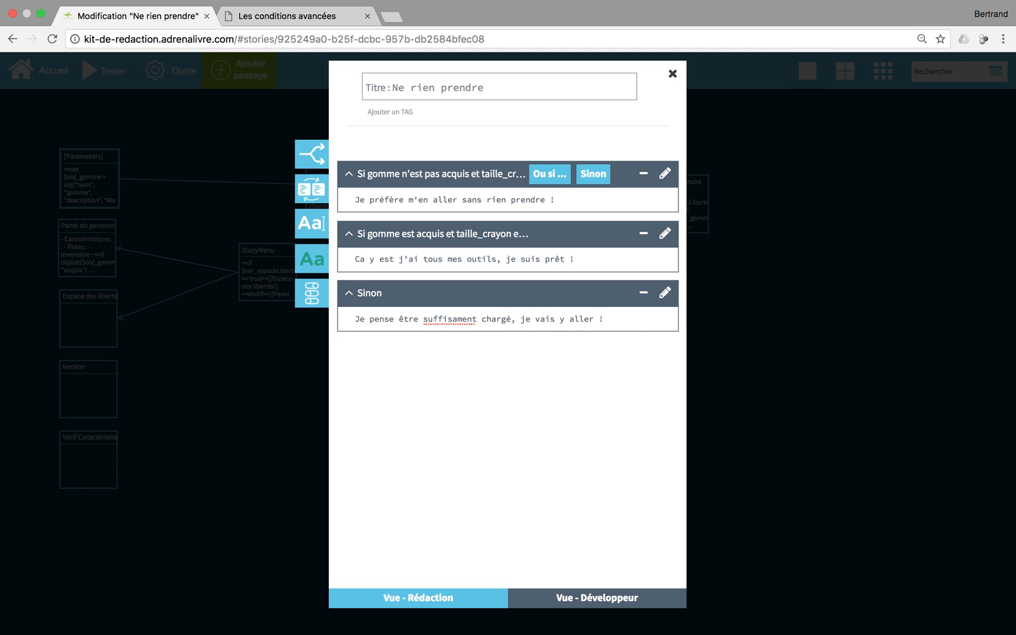
right_click(439, 322)
left_click(455, 323)
left_click(381, 361)
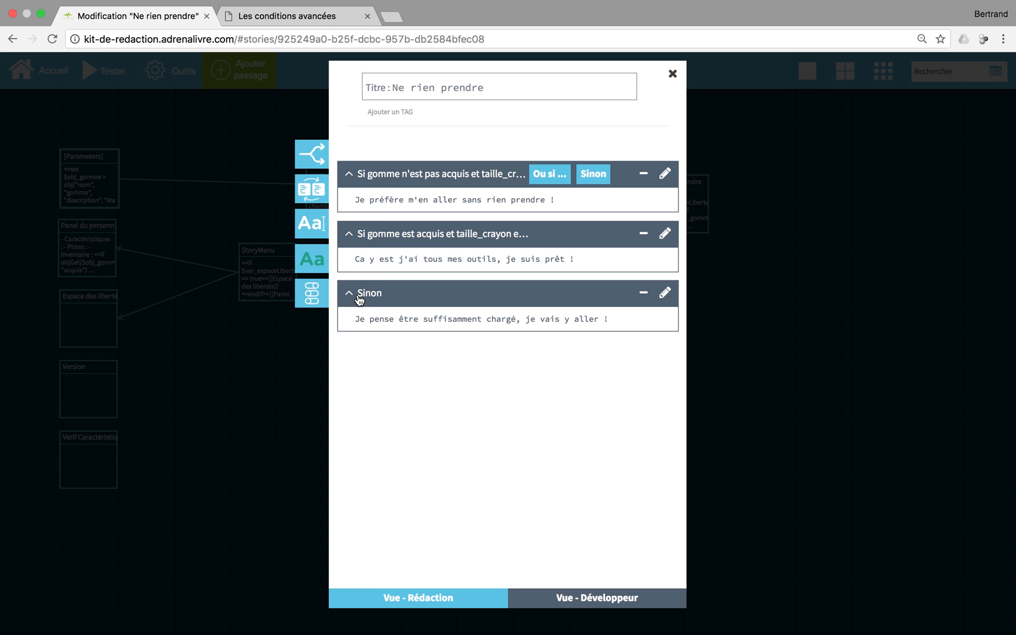
left_click_drag(353, 319, 651, 322)
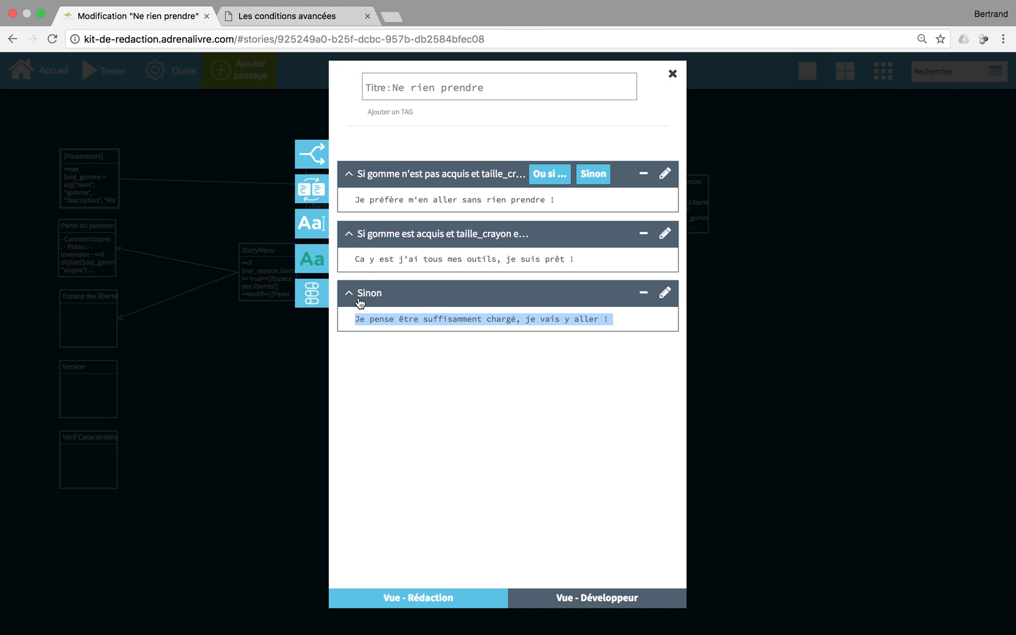
Restart the story in play view and play Prologue > crayon > S'en aller to its ending
left_click(672, 74)
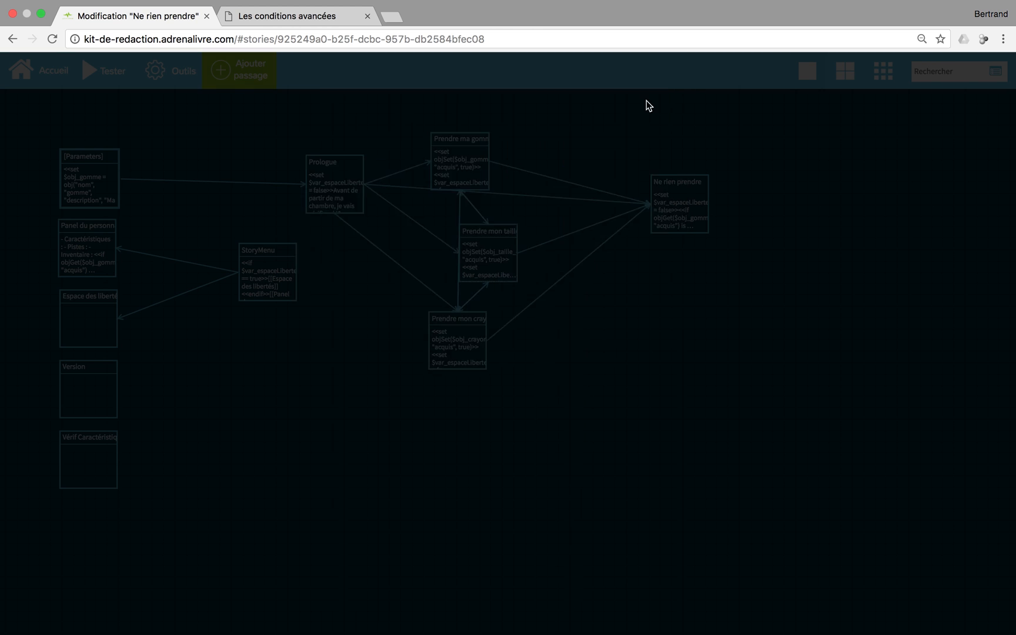
left_click(94, 70)
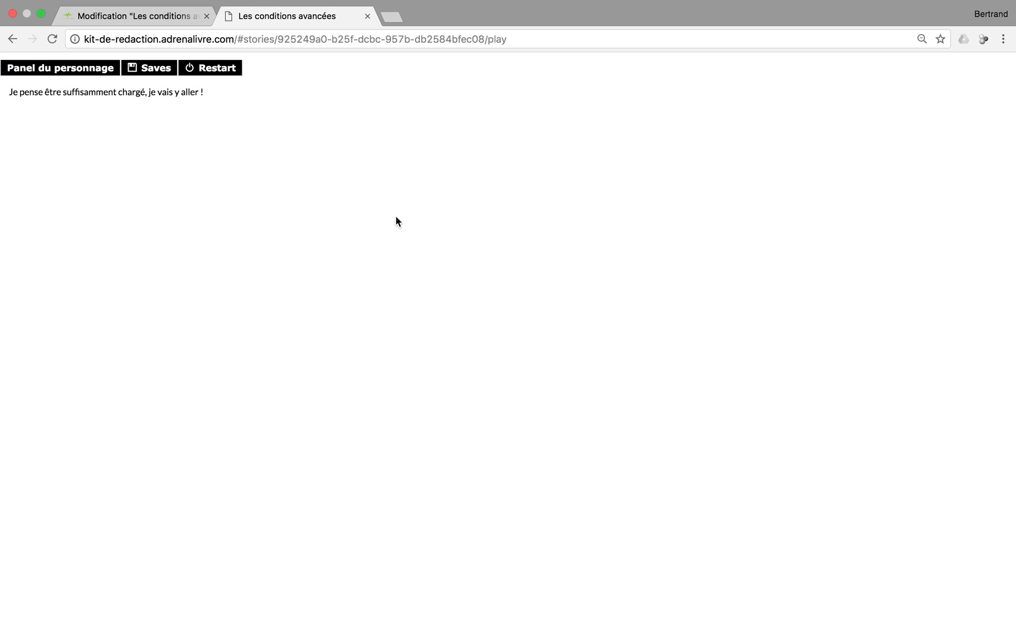
left_click(232, 78)
left_click(361, 133)
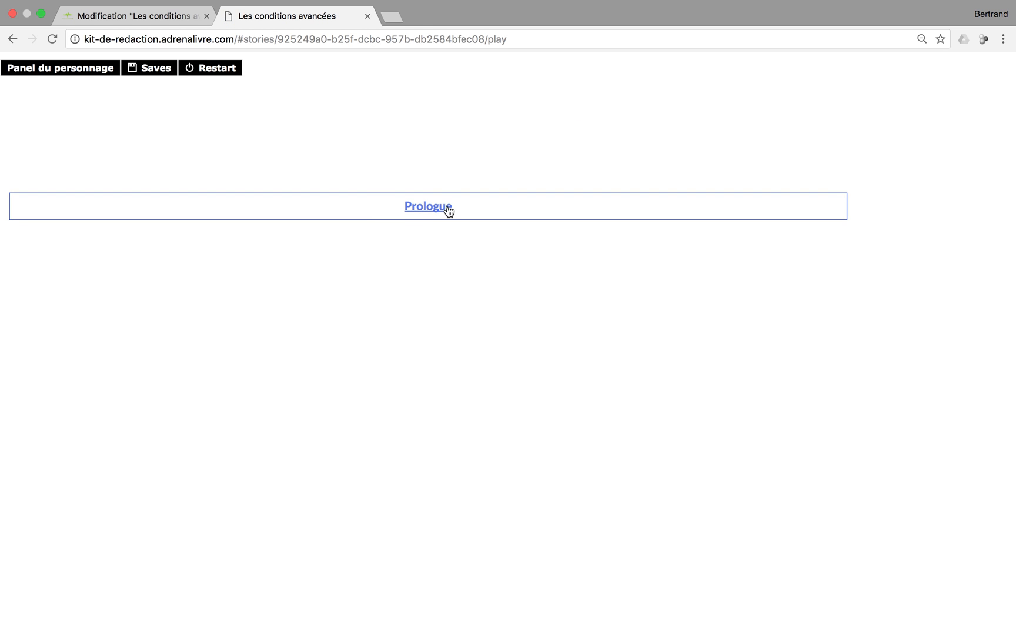
left_click(446, 205)
left_click(414, 129)
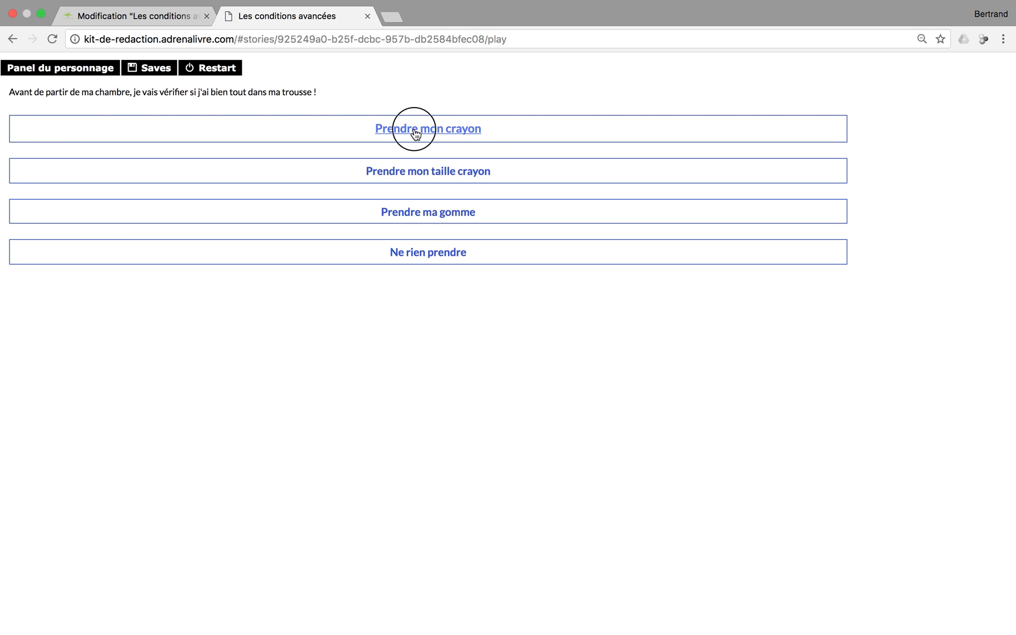
left_click(416, 166)
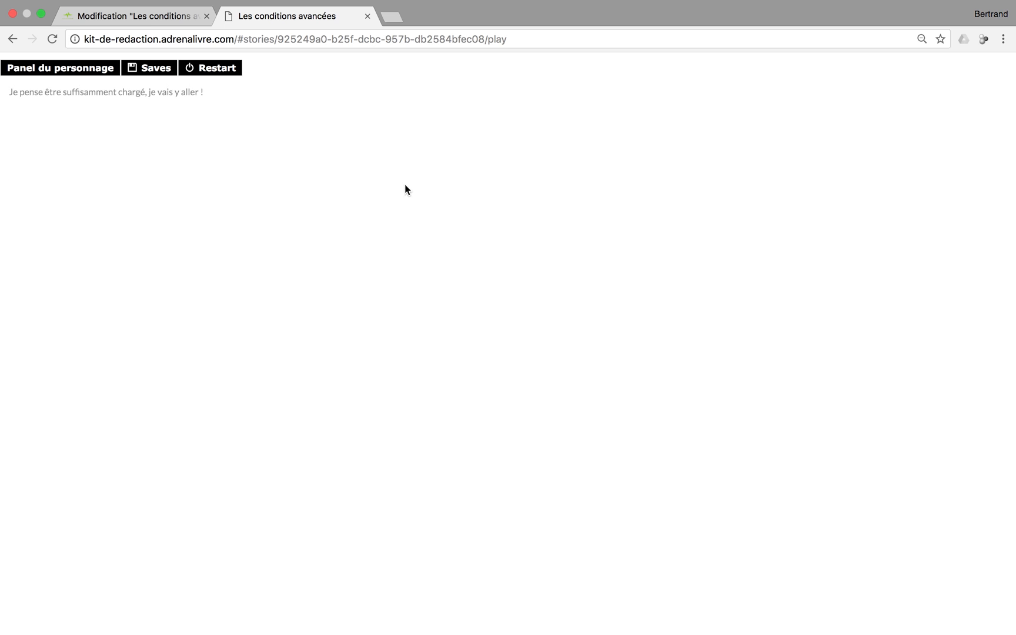
left_click_drag(19, 92, 259, 95)
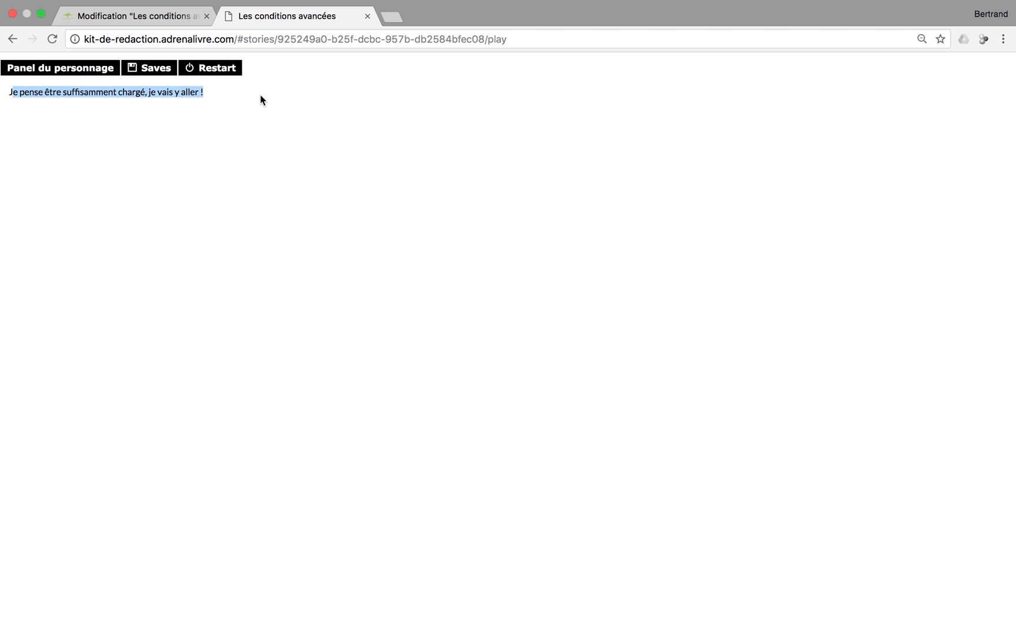
Restart and play Prologue > crayon > gomme > S'en aller, then close the play tab
left_click(219, 69)
left_click(359, 133)
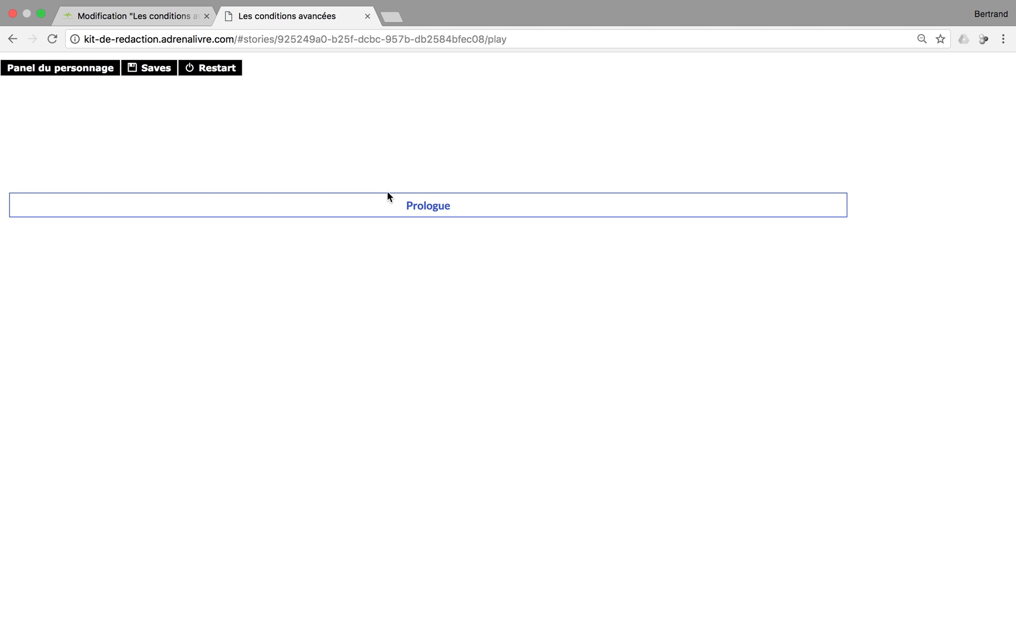
left_click(413, 208)
left_click(415, 134)
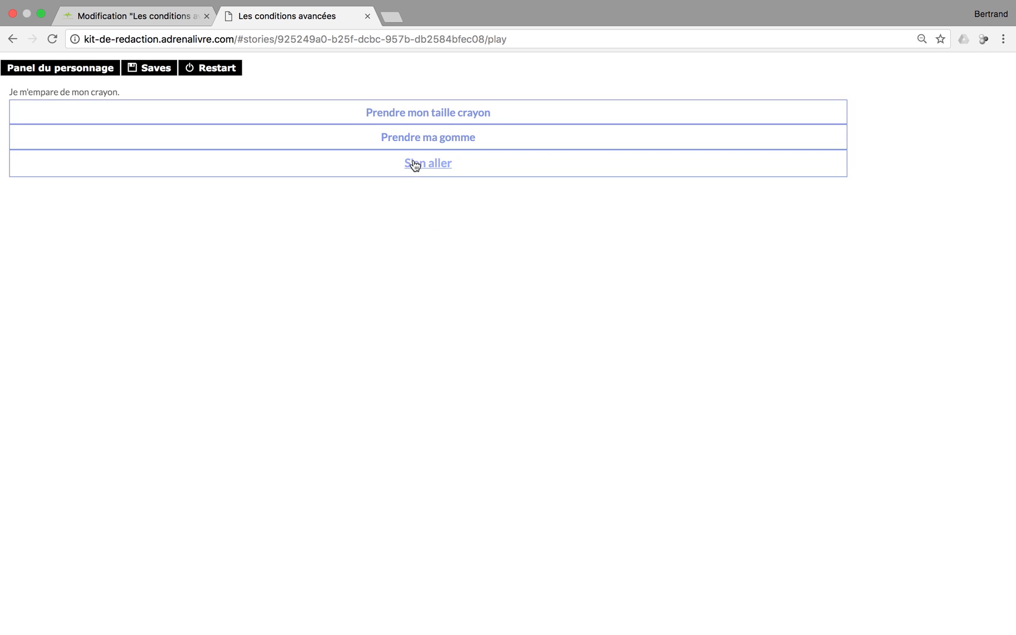
left_click(415, 141)
left_click(413, 156)
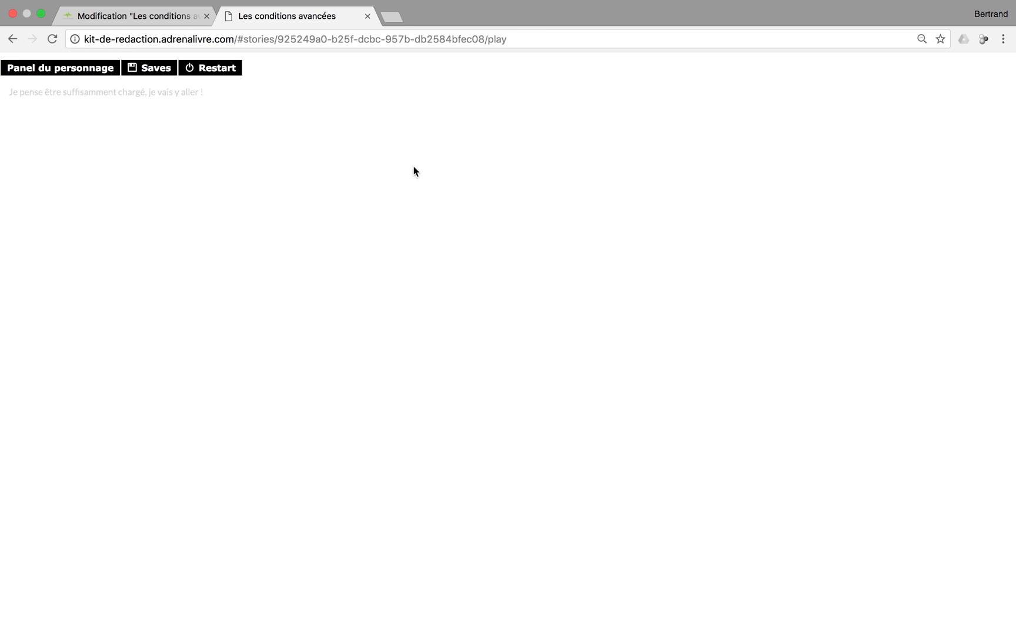
left_click_drag(13, 94, 214, 98)
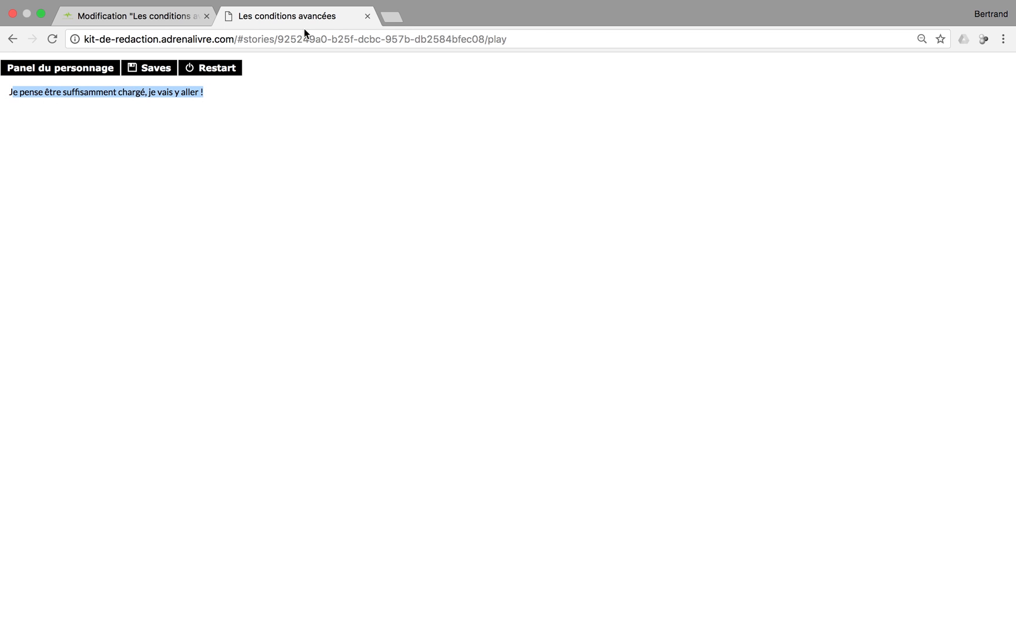
left_click(367, 16)
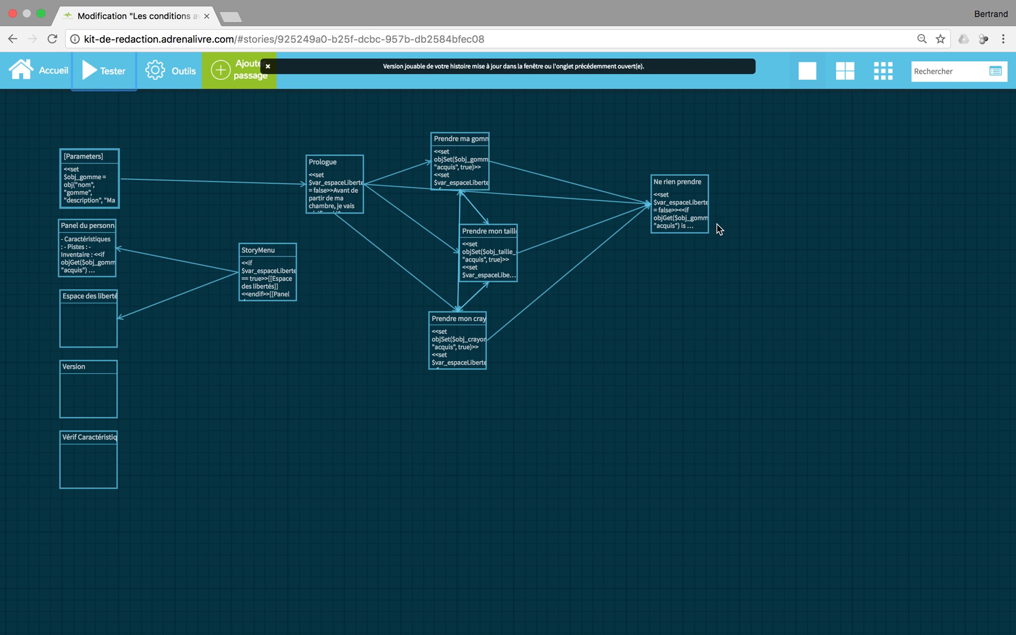
Edit the 'Ne rien prendre' passage, validate its Sinon block settings and dismiss the playable-version notification
mouse_move(686, 206)
left_click(677, 251)
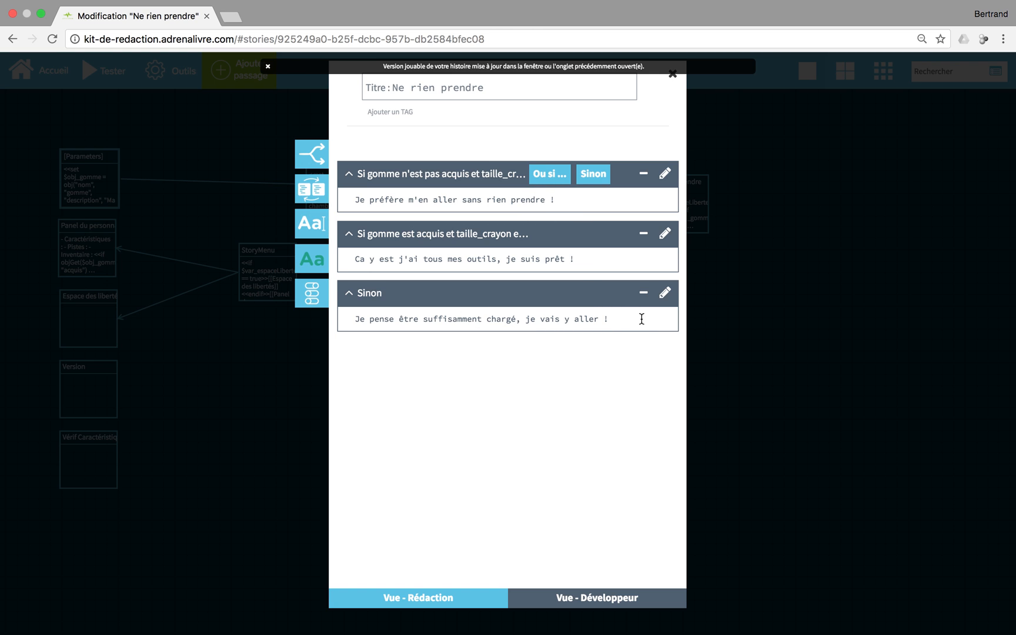
left_click(664, 292)
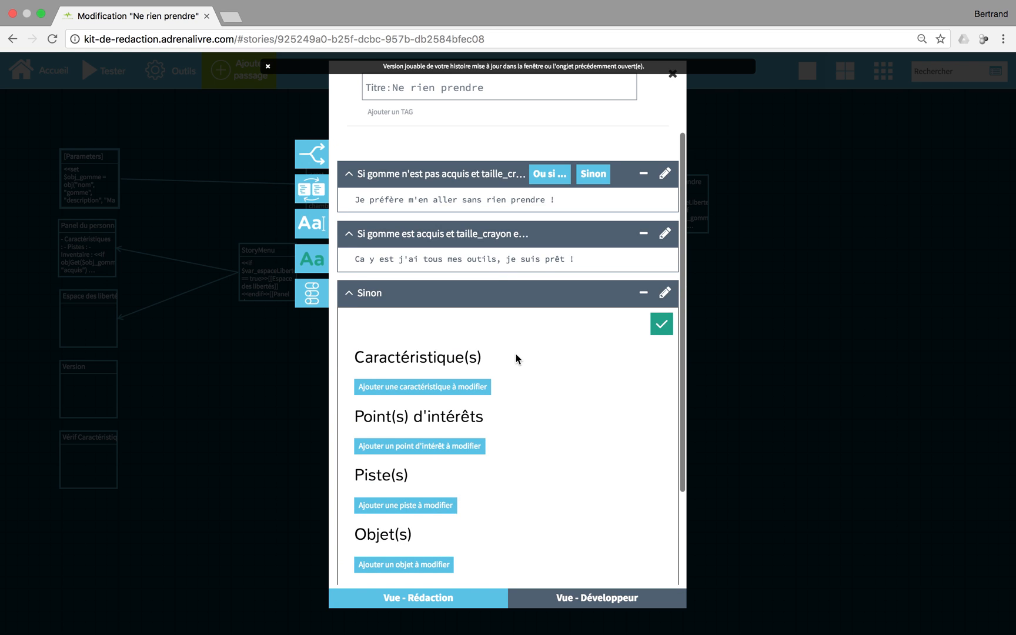
left_click(661, 323)
left_click(443, 318)
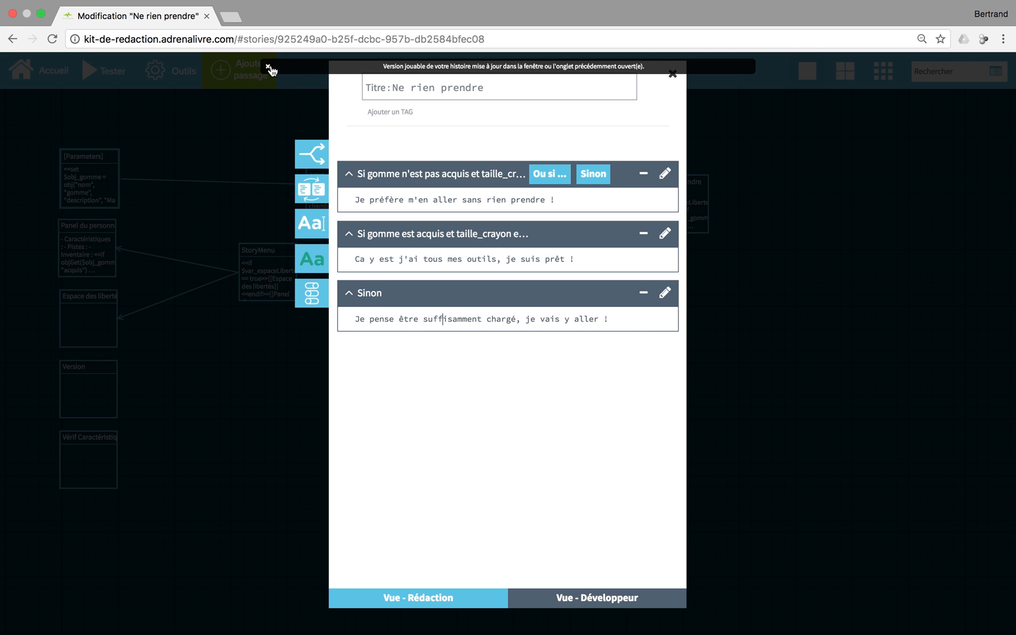
left_click(267, 66)
left_click(496, 320)
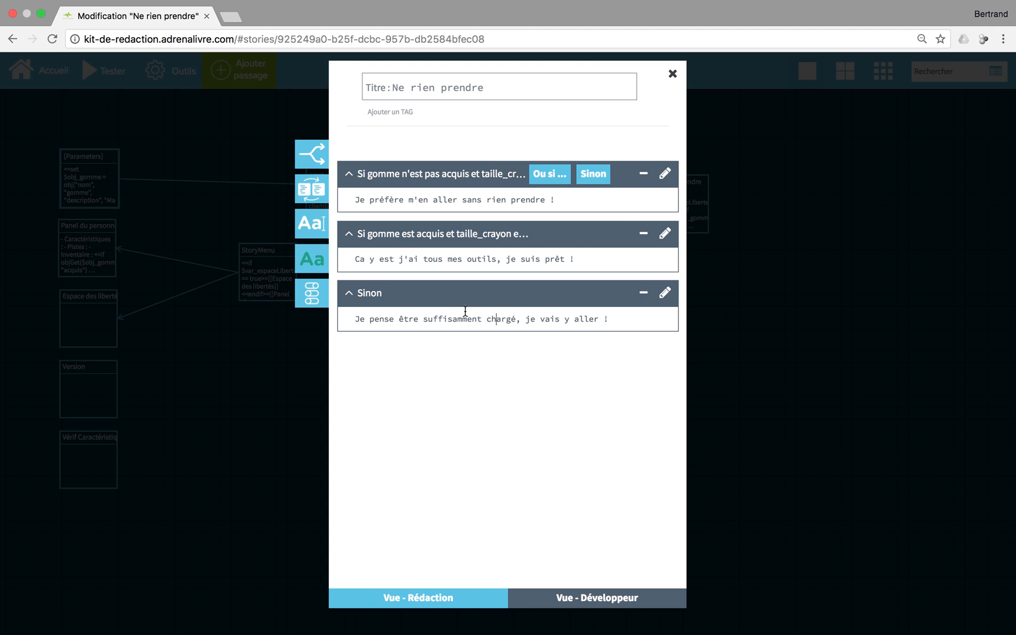
left_click(666, 174)
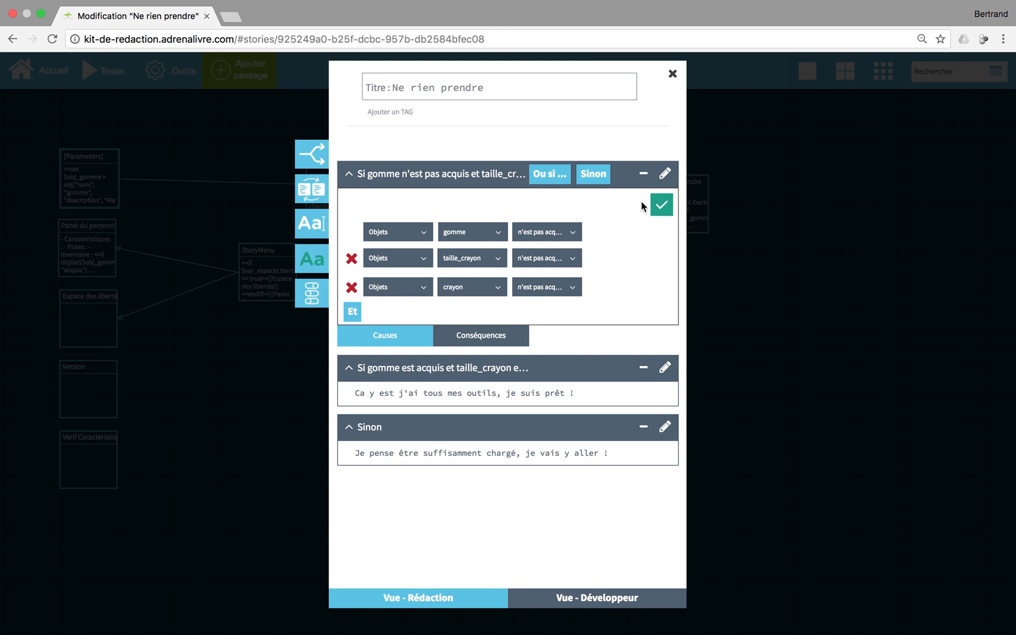
left_click(666, 206)
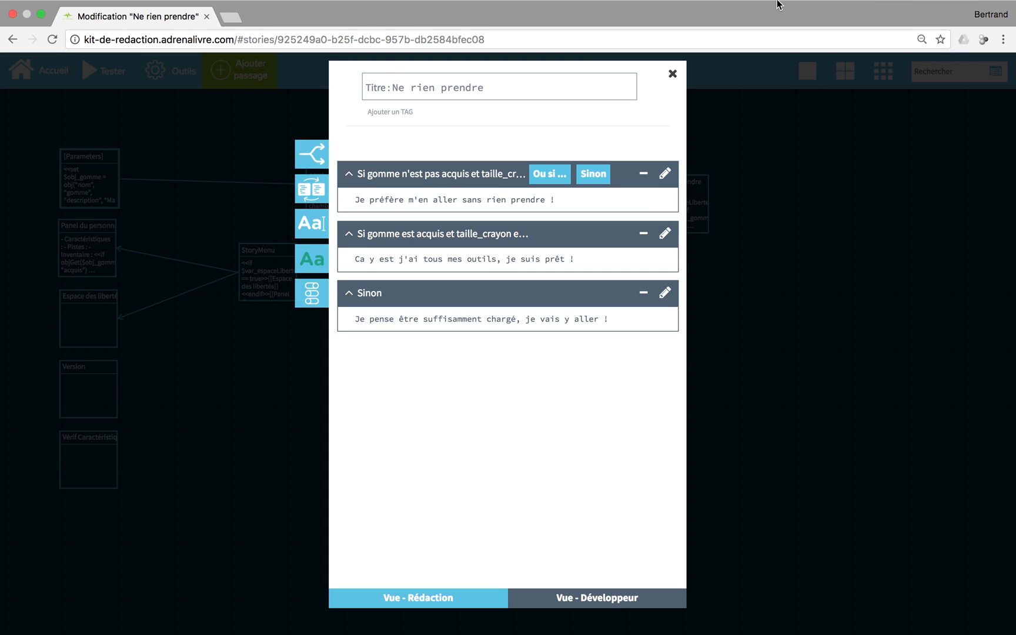